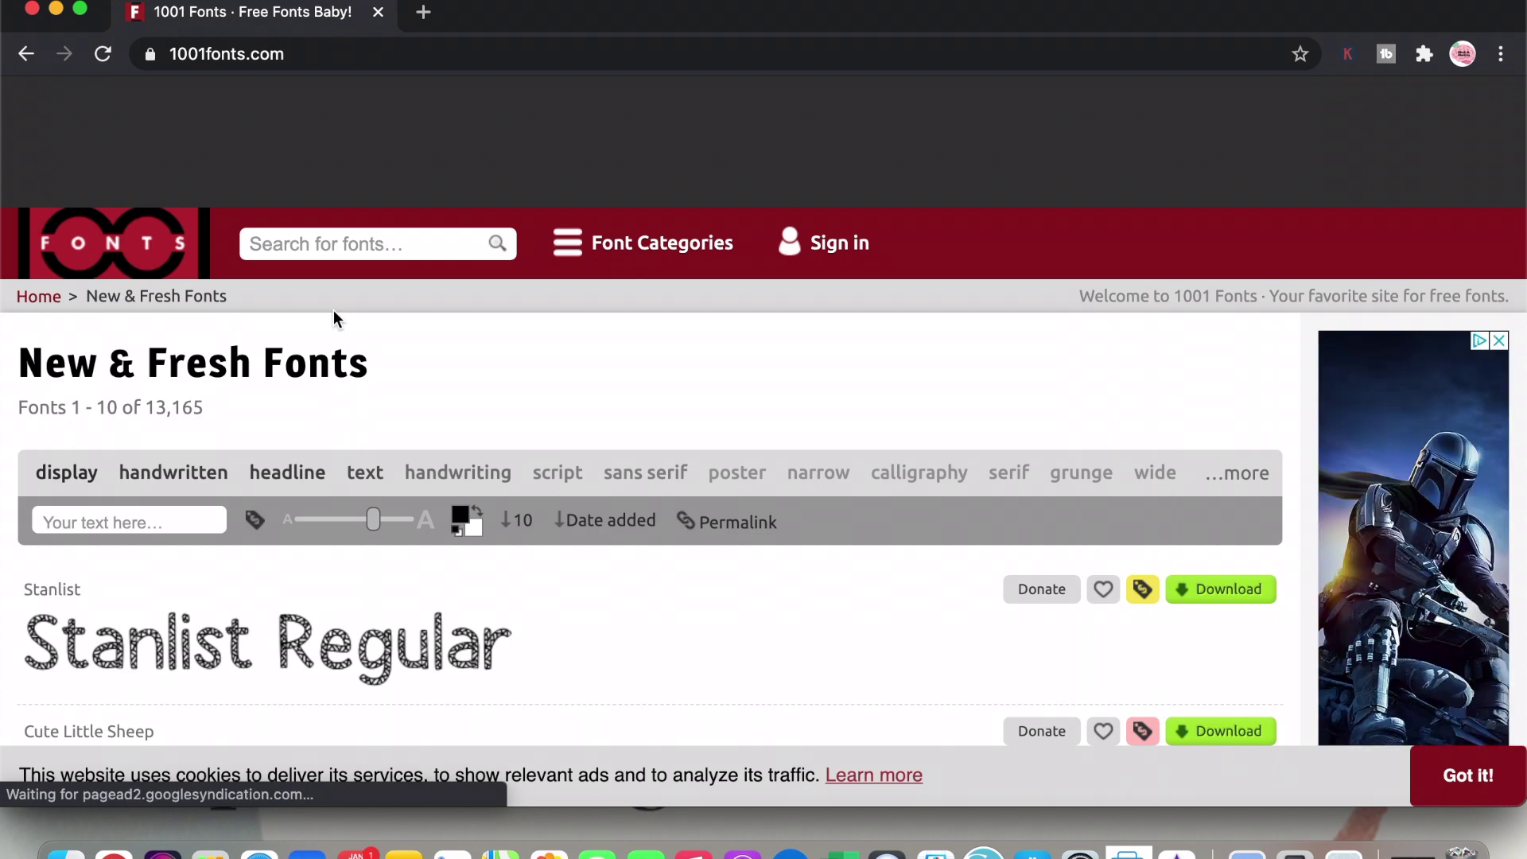
# Step: Browse the first two pages of New & Fresh Fonts on 1001 Fonts and examine the font samples
pyautogui.scroll(-3, 333, 310)
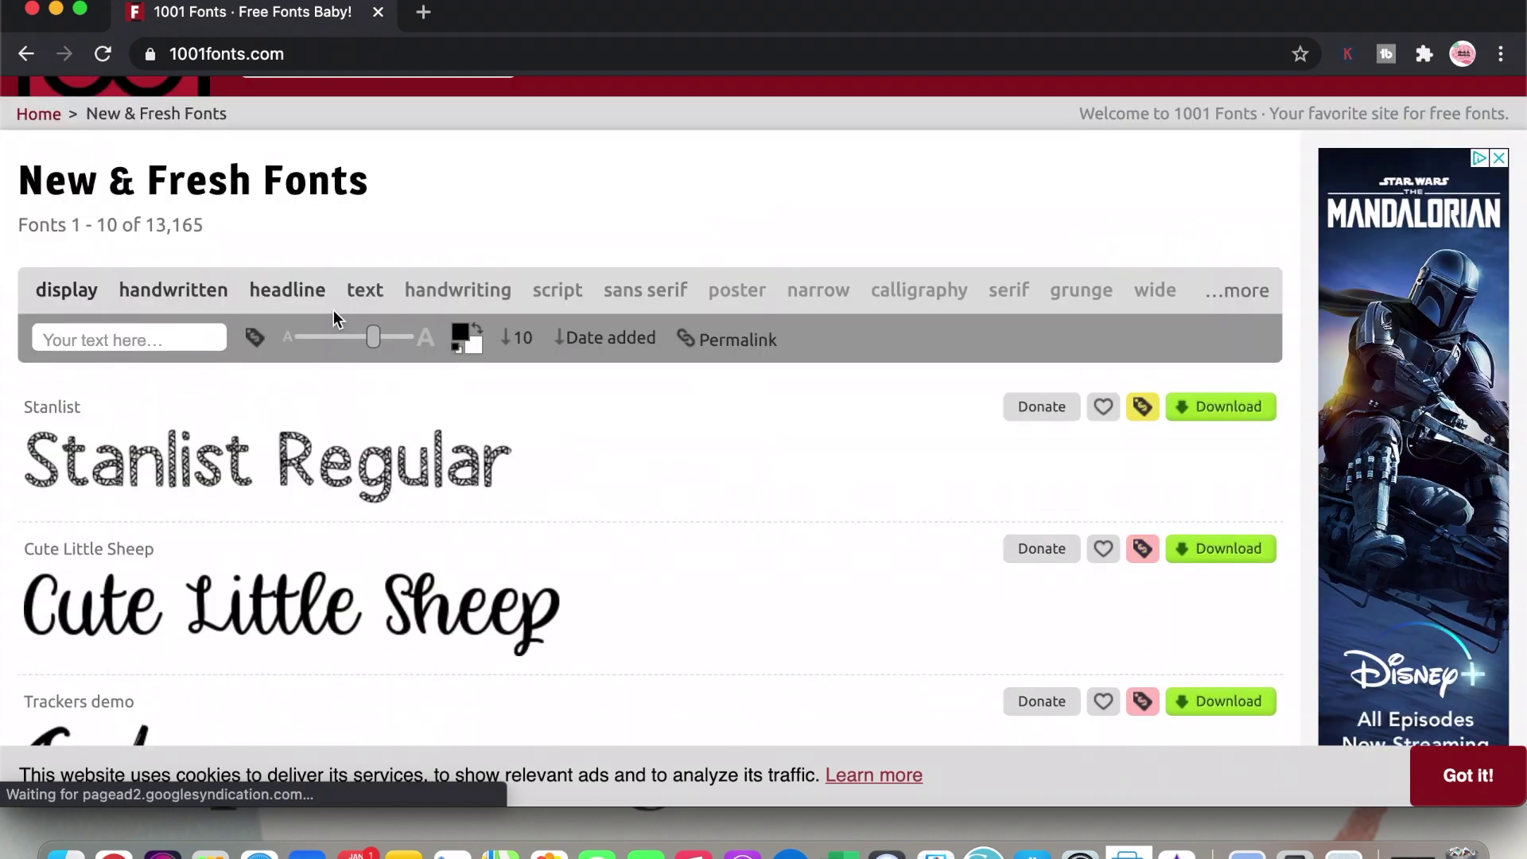
pyautogui.scroll(-5, 272, 370)
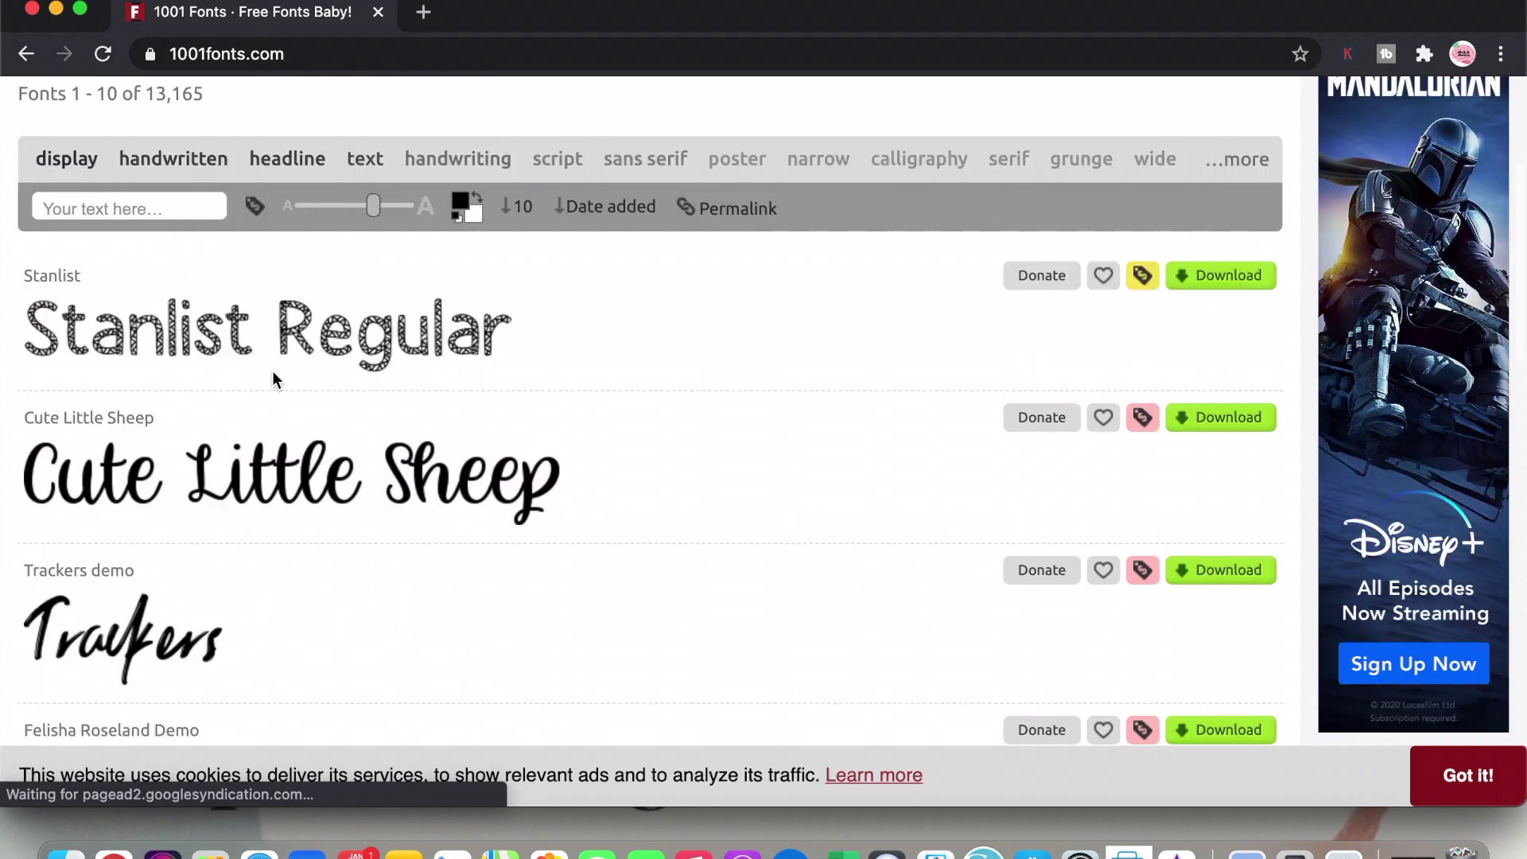
pyautogui.scroll(-3, 273, 374)
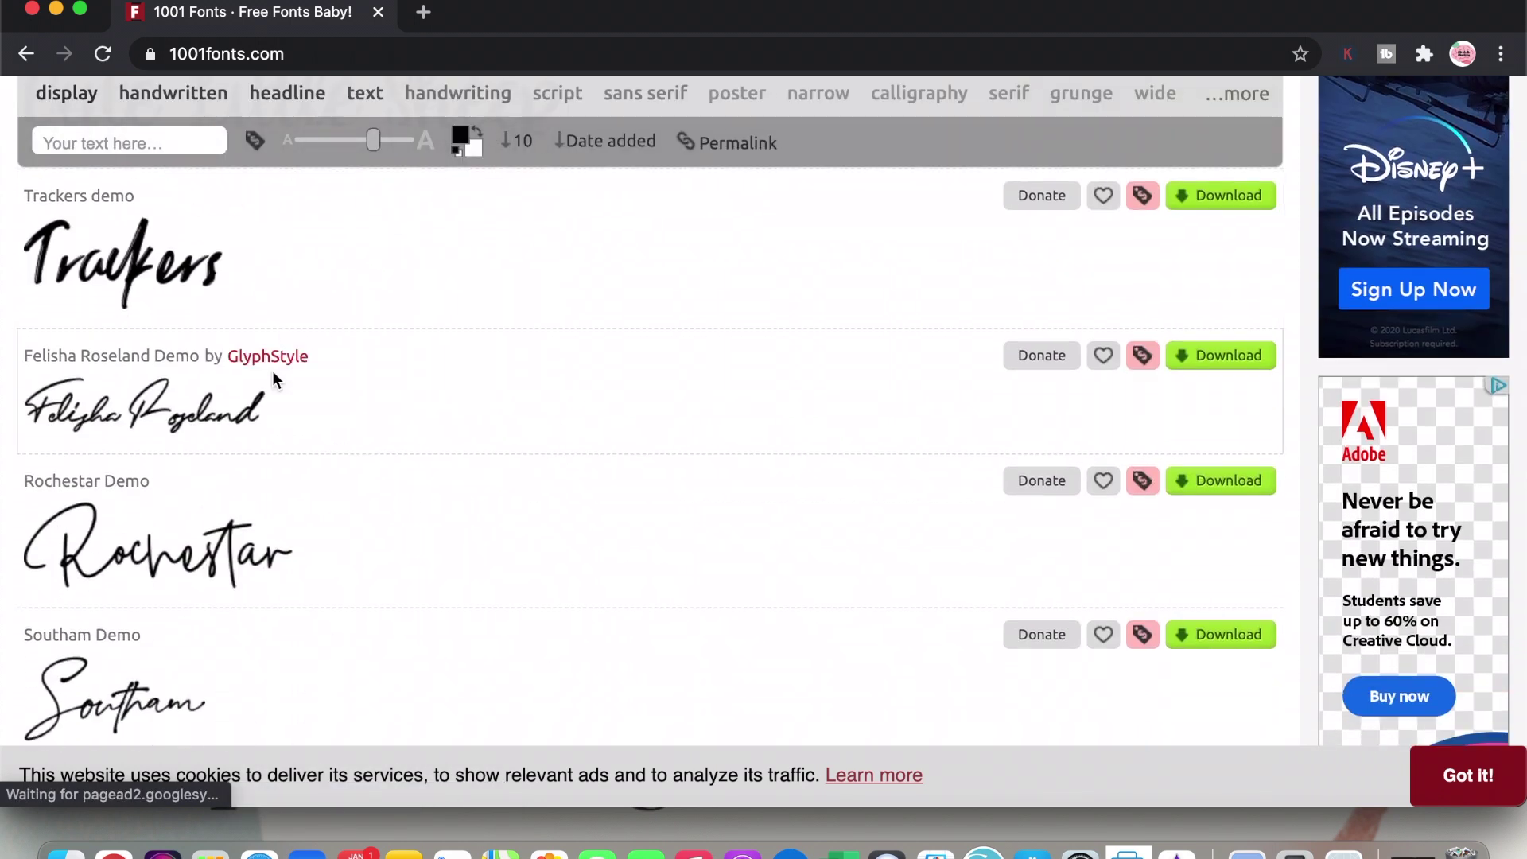
pyautogui.scroll(-9, 272, 371)
pyautogui.scroll(-5, 275, 382)
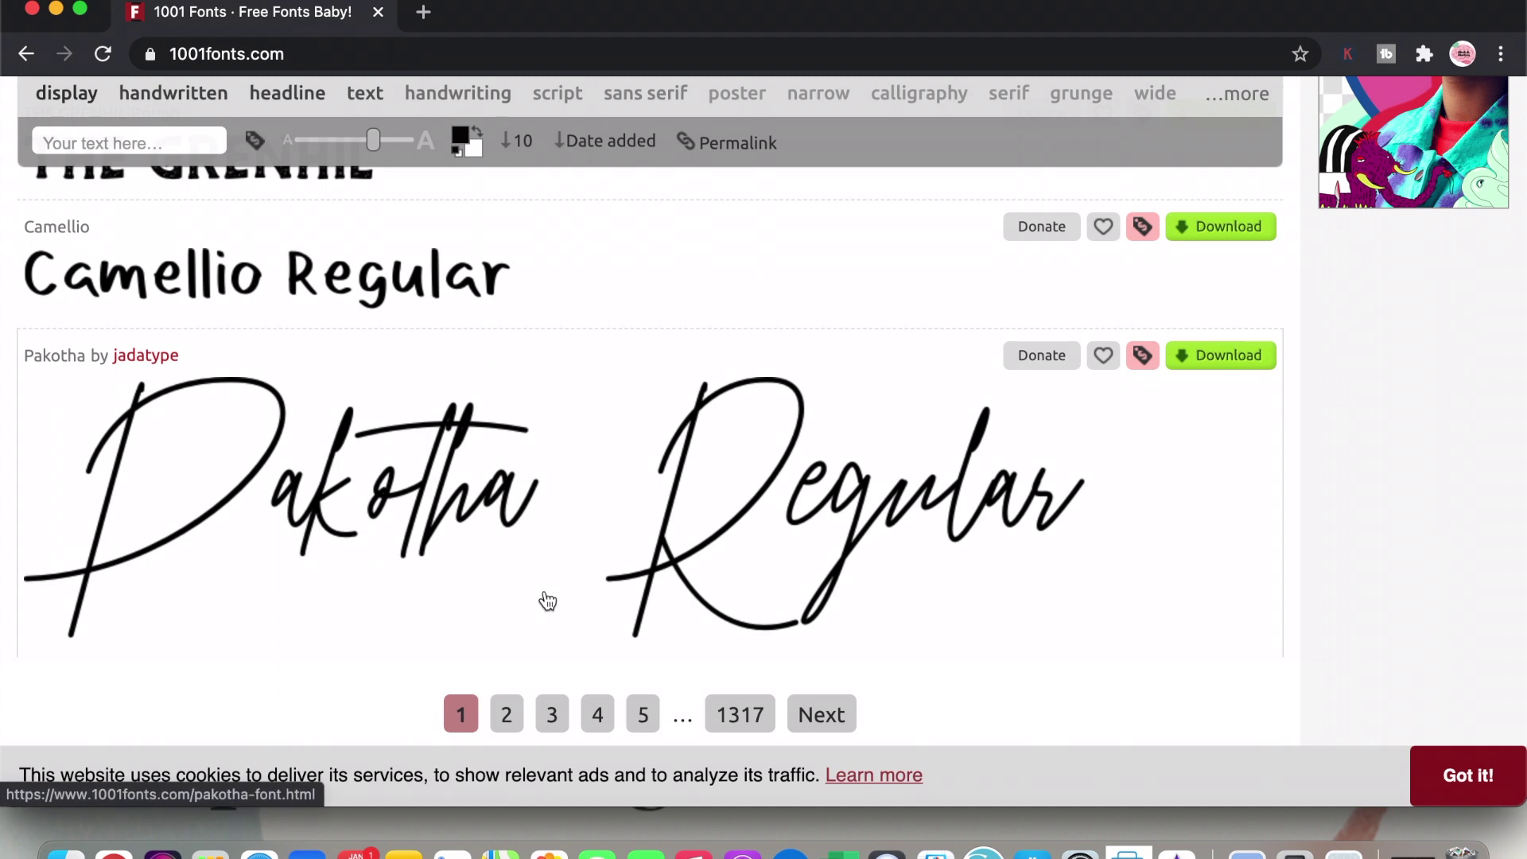
pyautogui.scroll(-2, 527, 650)
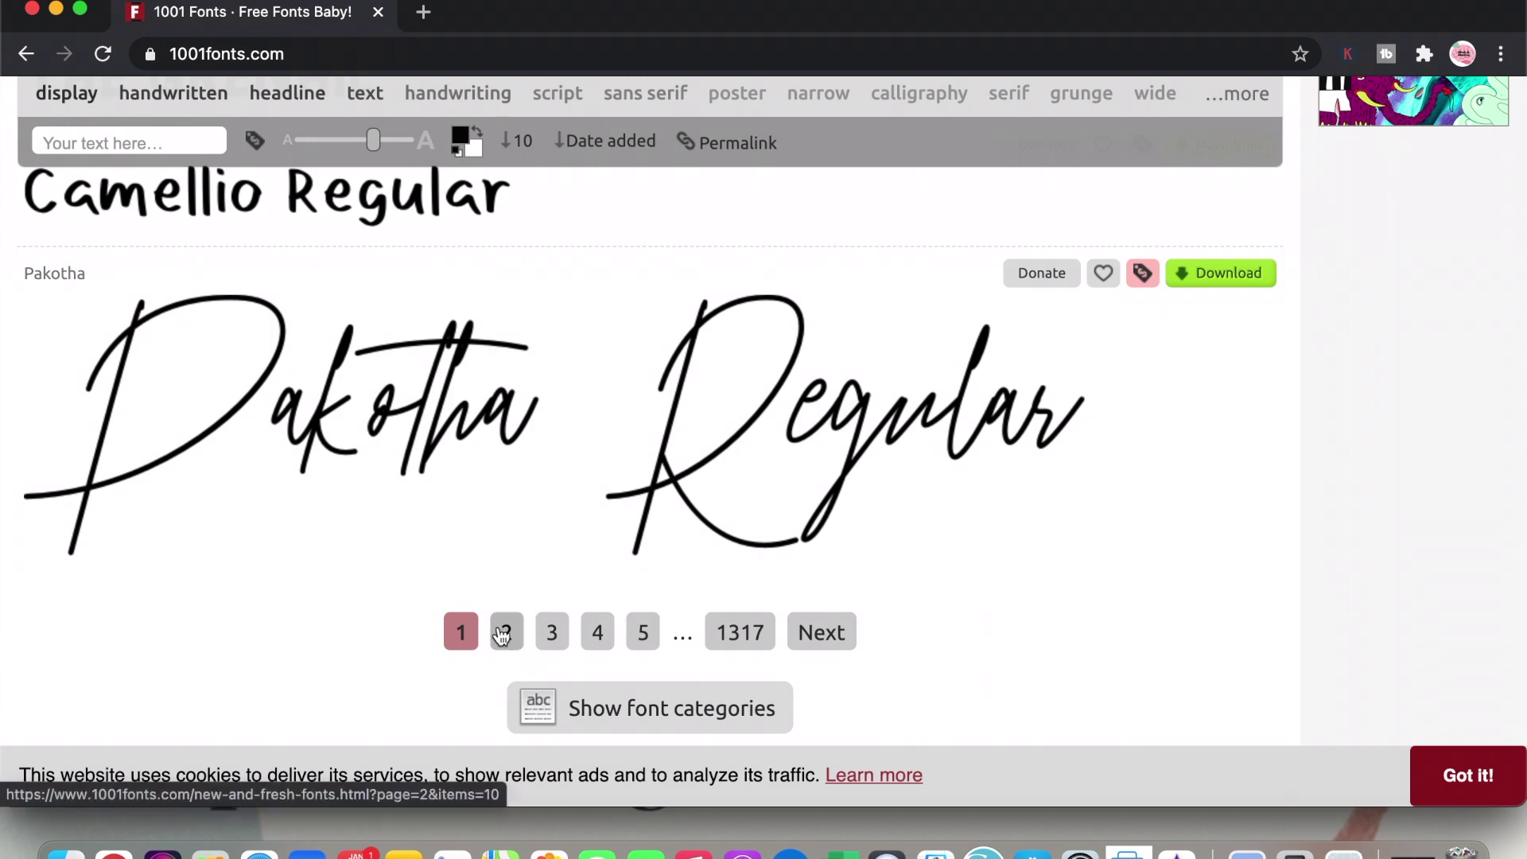
pyautogui.click(502, 634)
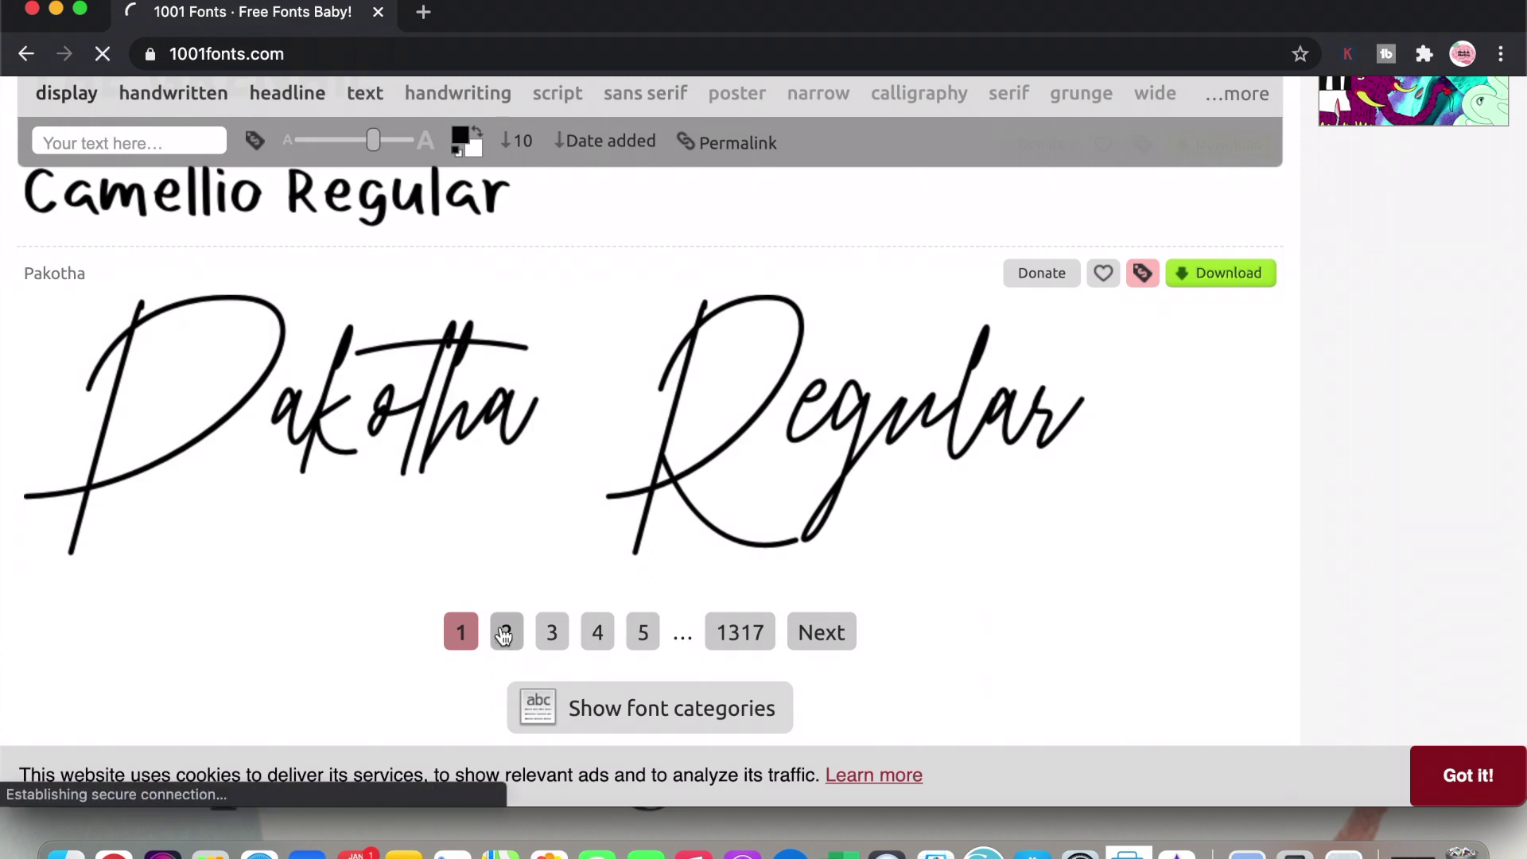
pyautogui.scroll(-3, 494, 617)
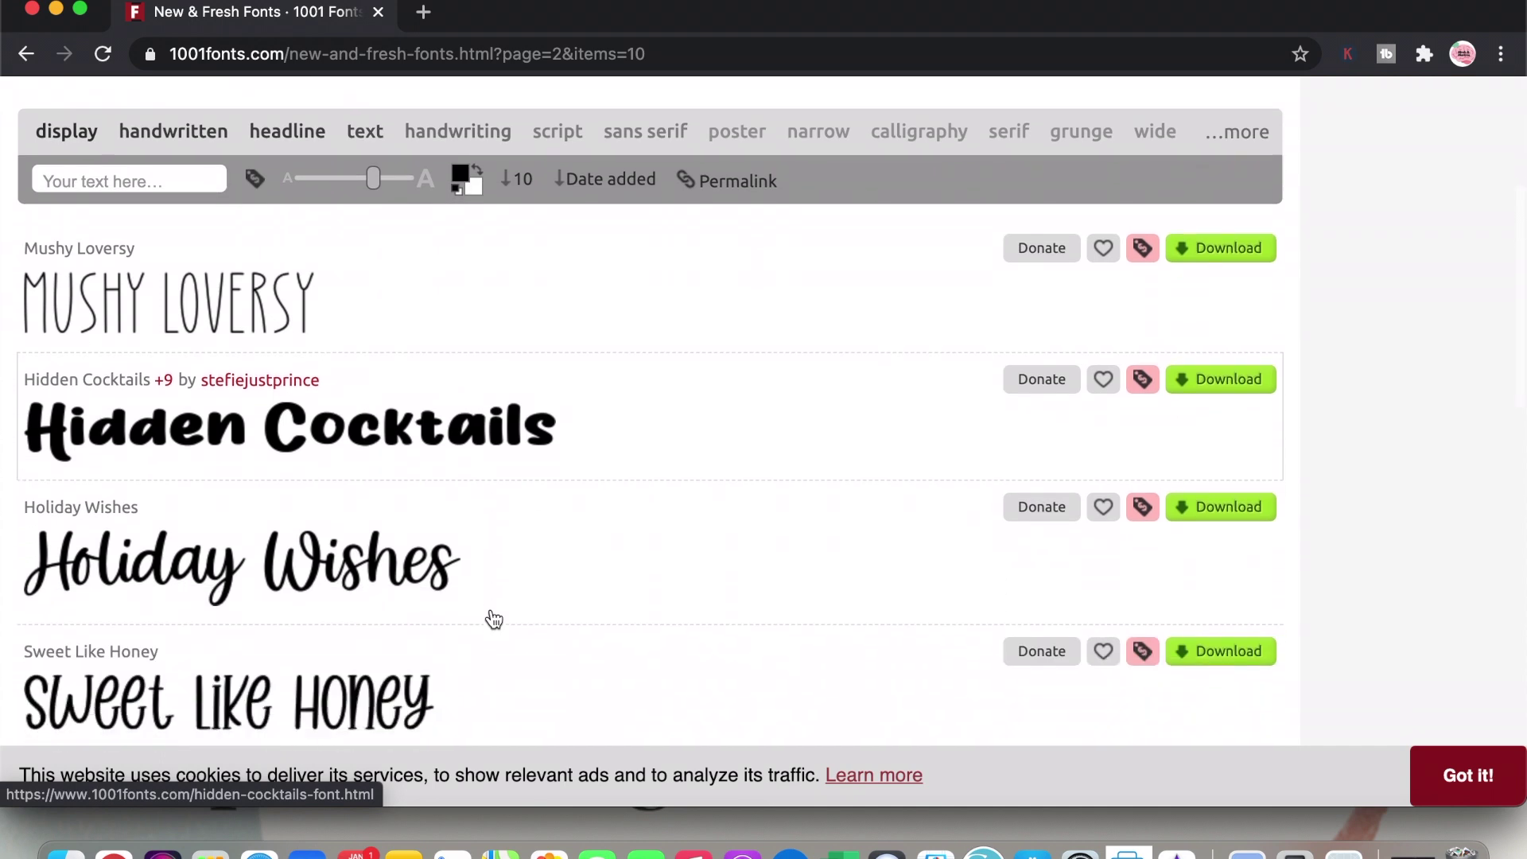
pyautogui.scroll(-10, 494, 619)
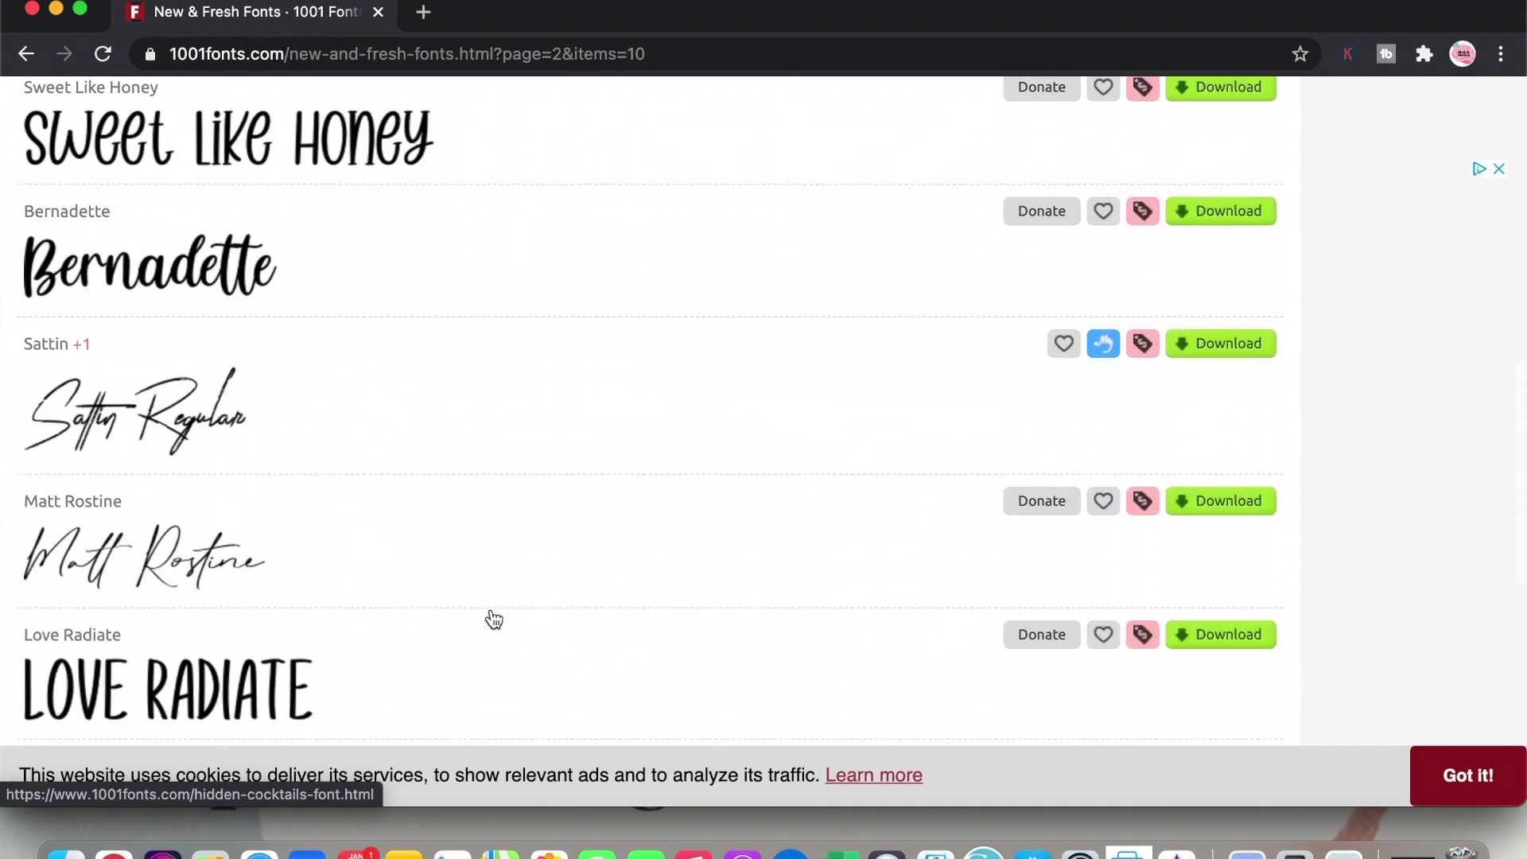
pyautogui.scroll(15, 513, 592)
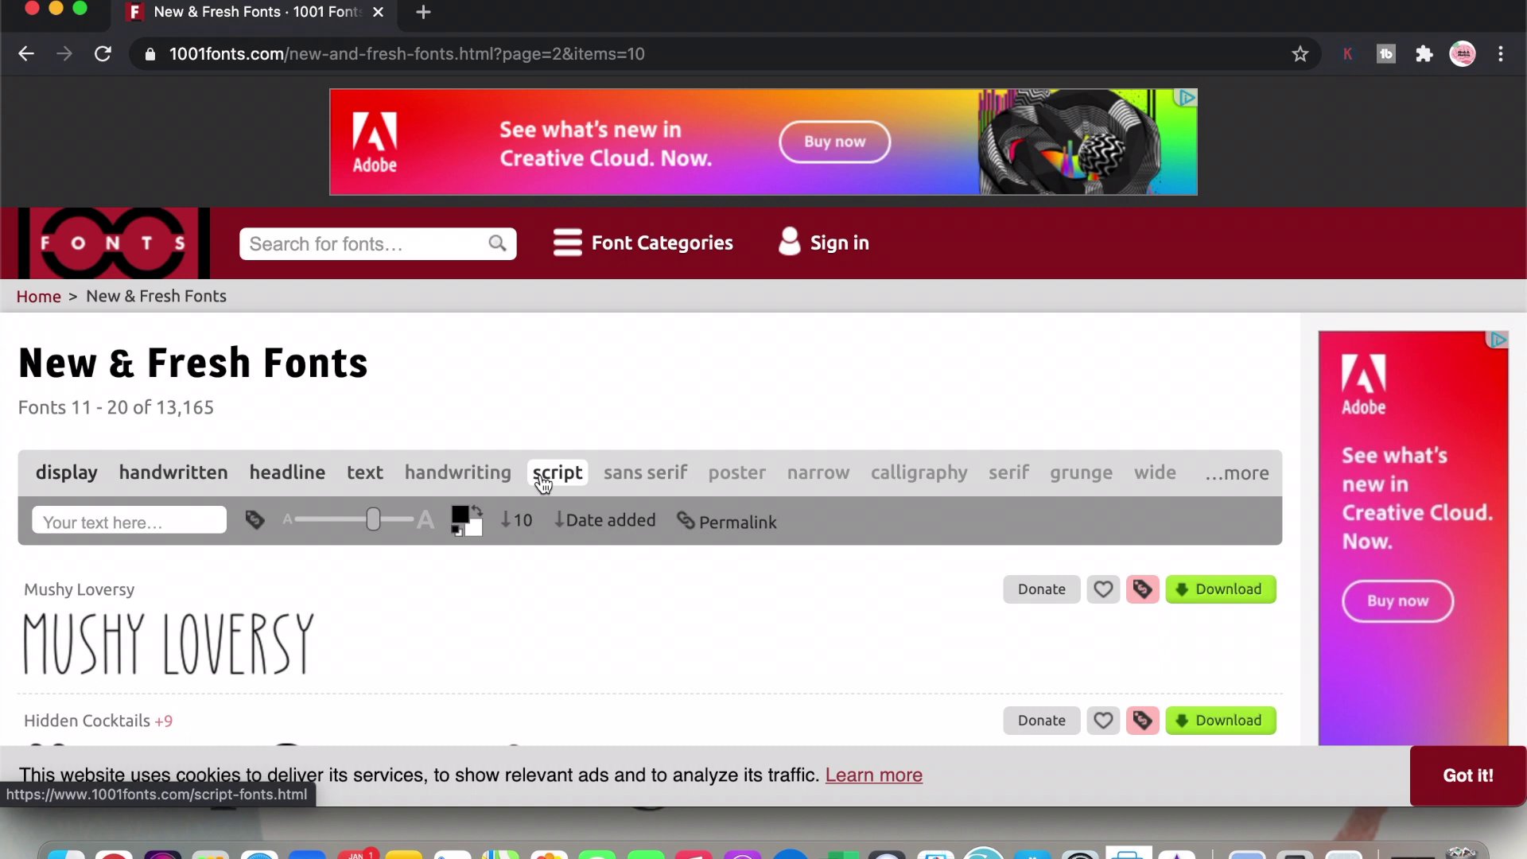
pyautogui.scroll(-20, 543, 481)
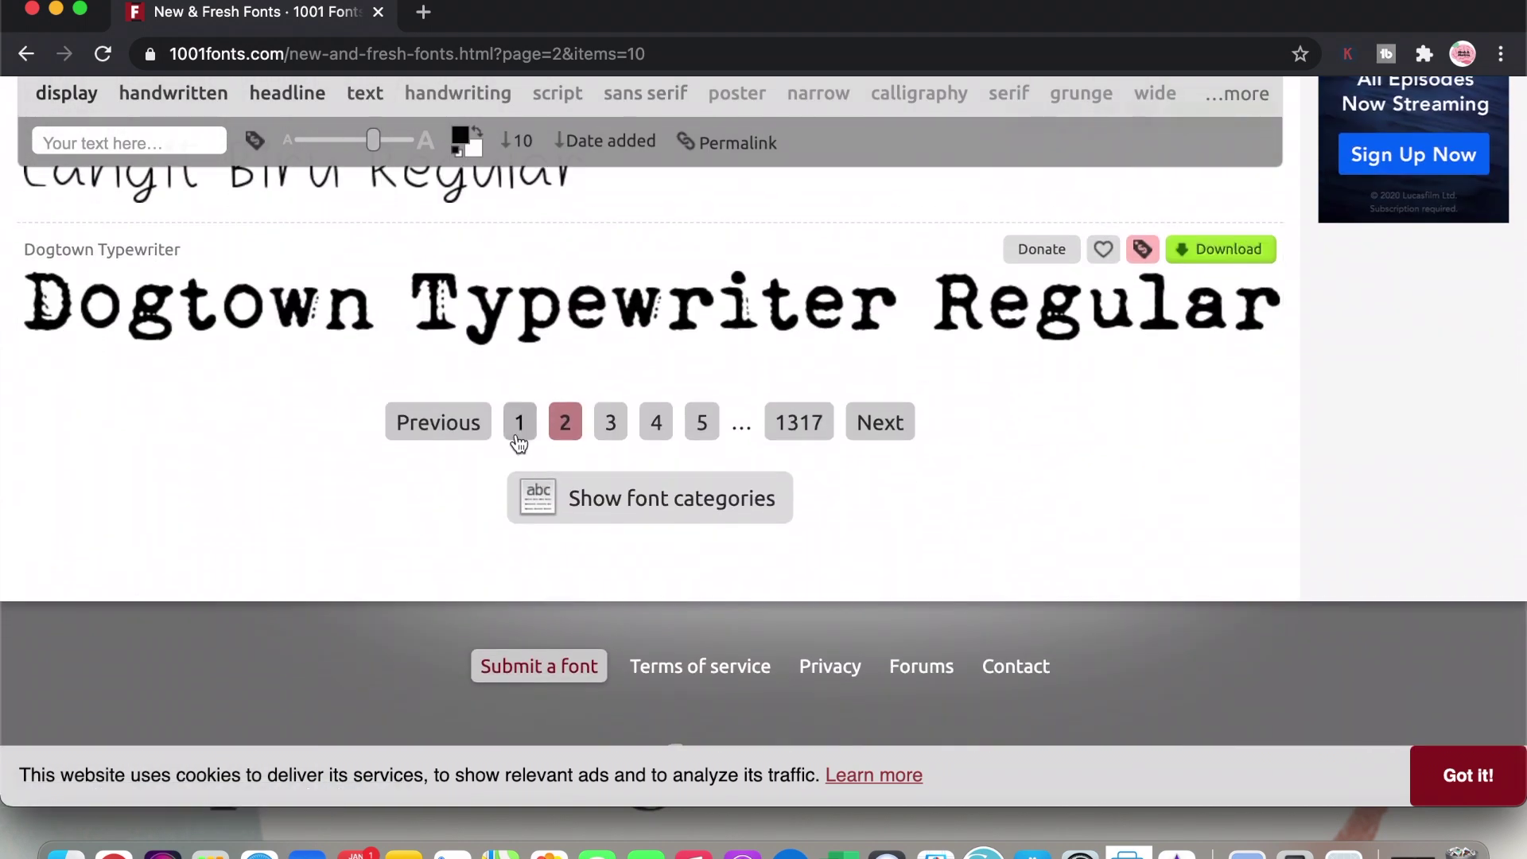
# Step: Return to page 1 of the new fonts list and download the Pakotha font
pyautogui.click(519, 436)
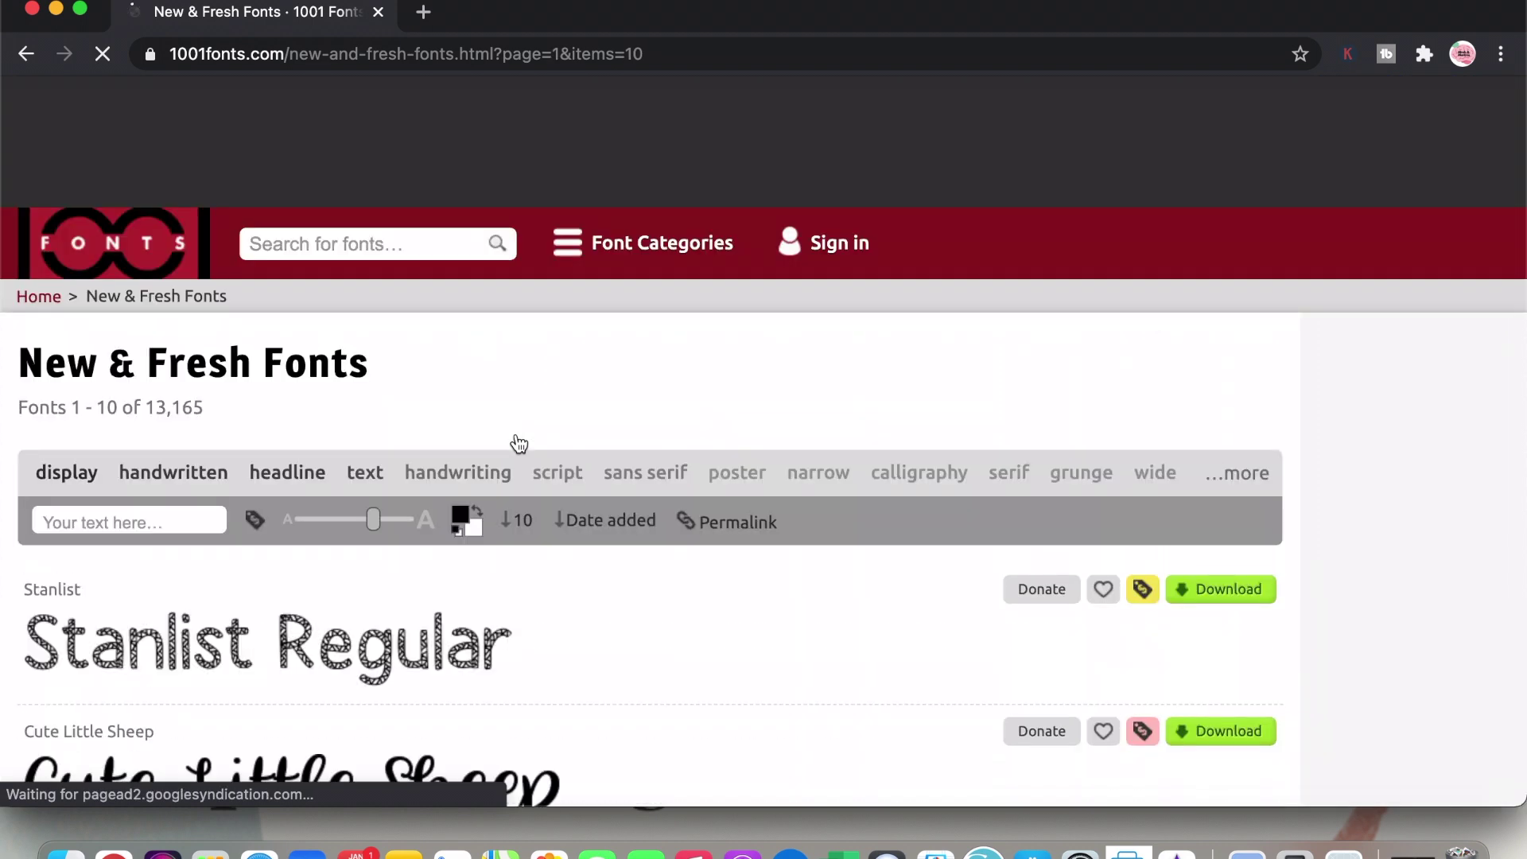
pyautogui.scroll(-15, 520, 437)
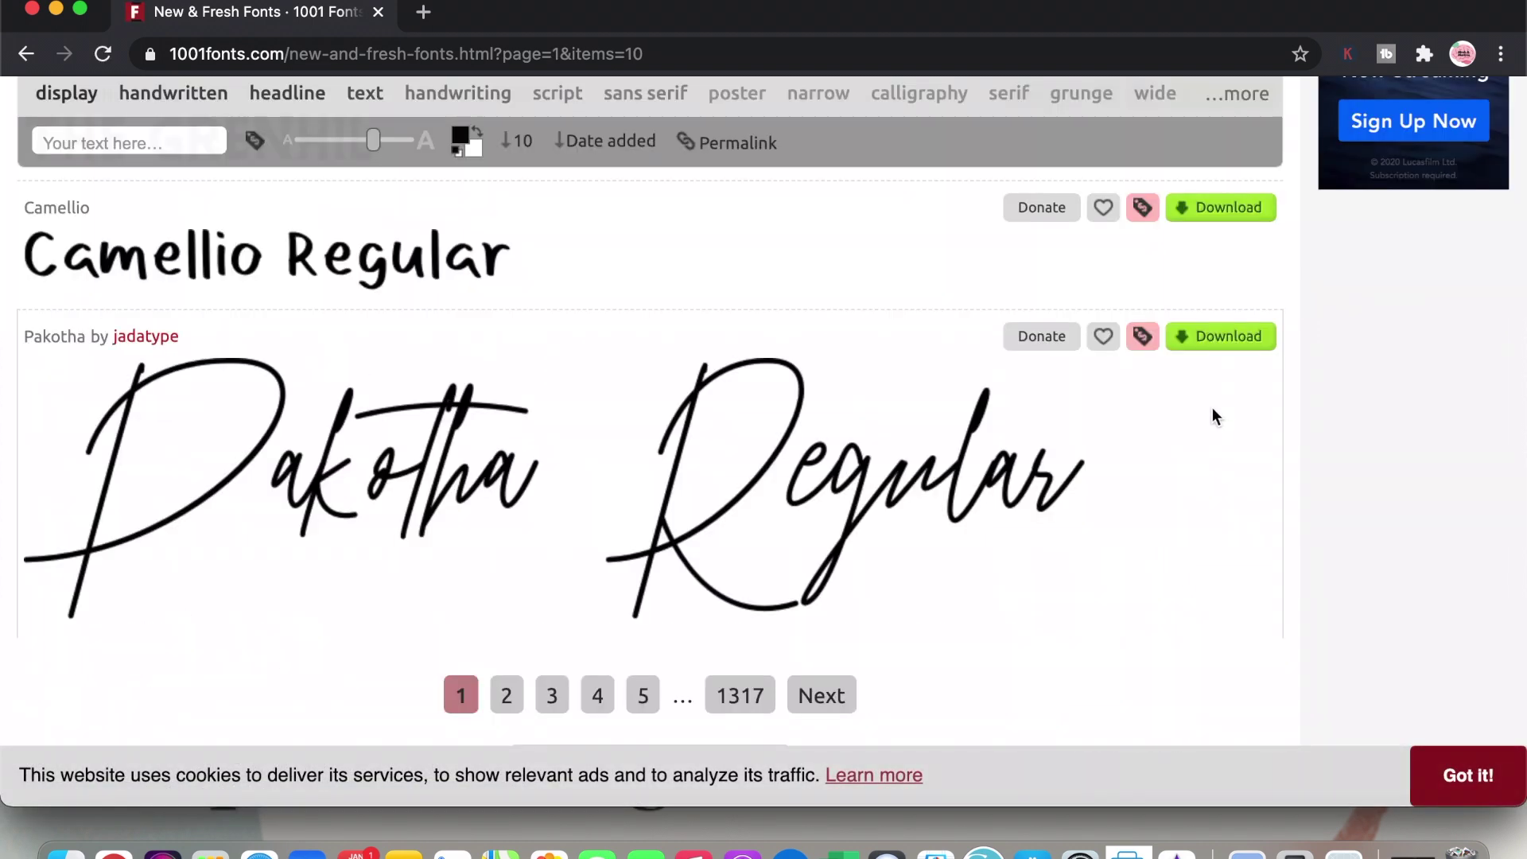
pyautogui.click(1210, 340)
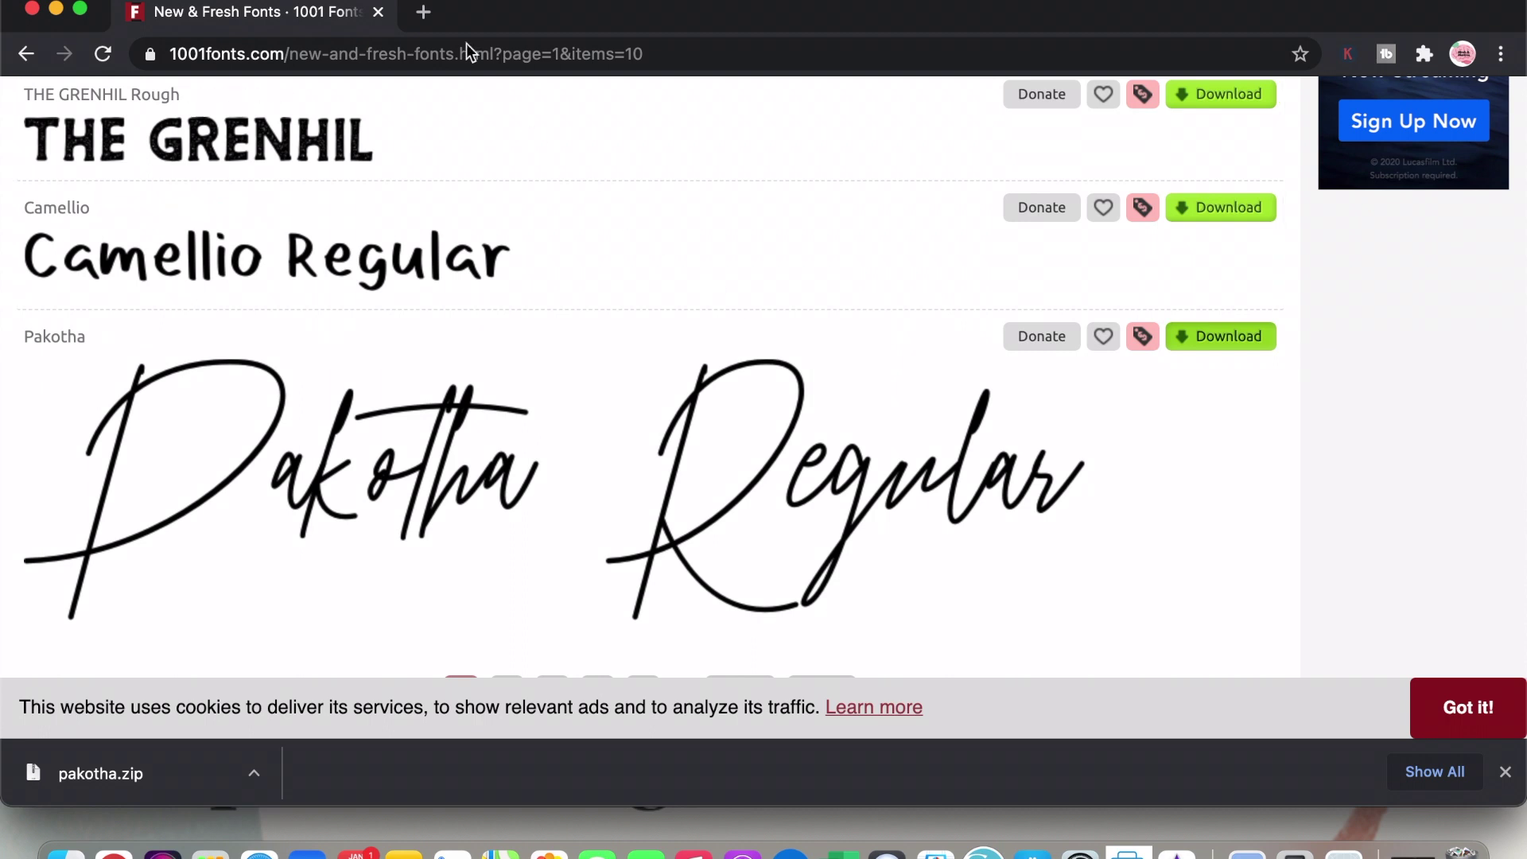
# Step: Search Google for "dafonts" in a new browser tab and open the DaFont website from the results
pyautogui.click(424, 13)
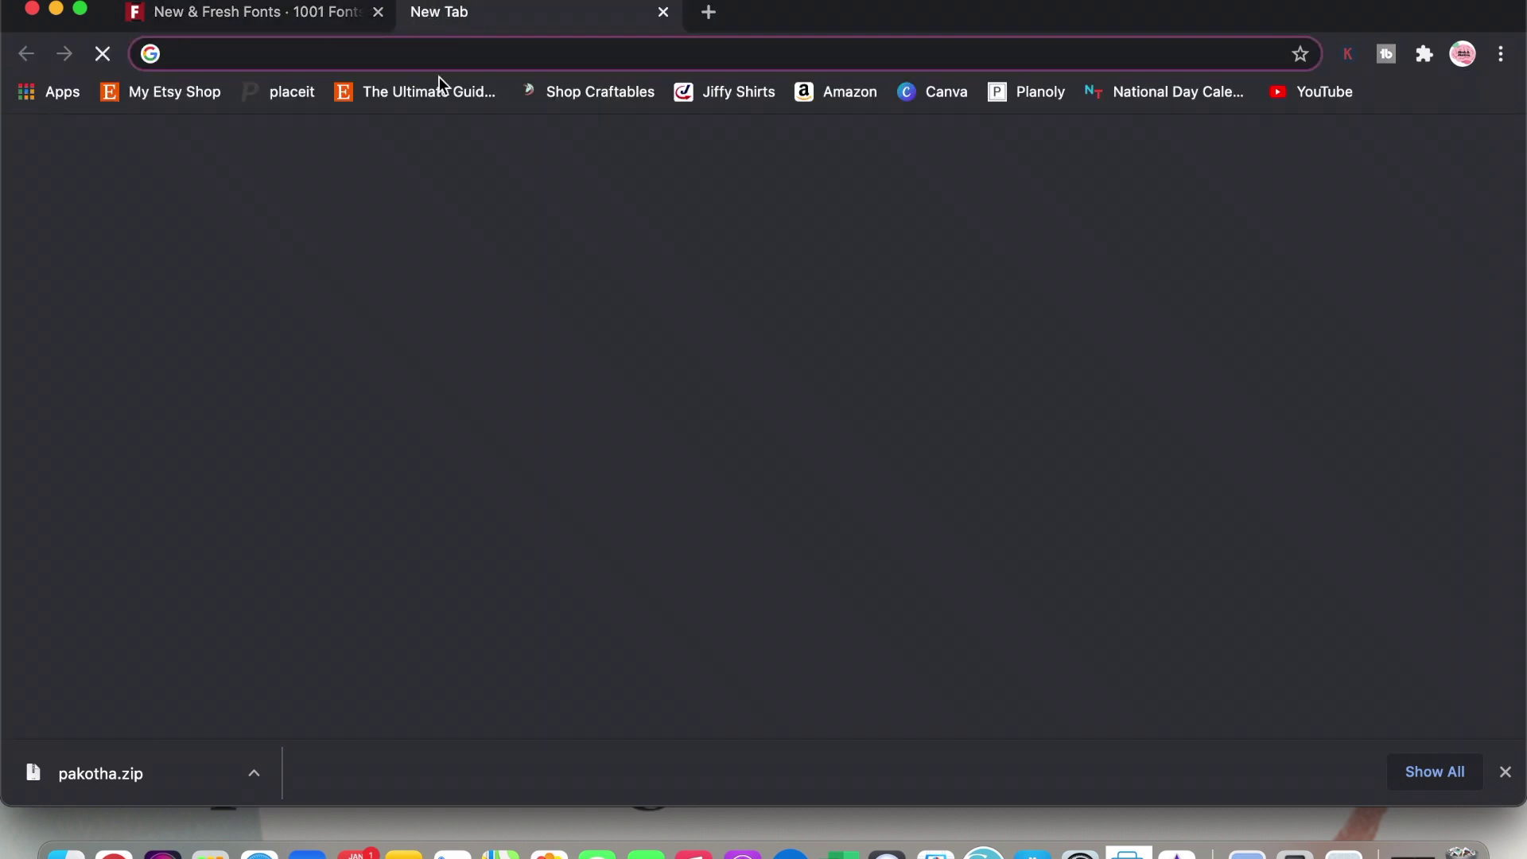
pyautogui.click(398, 60)
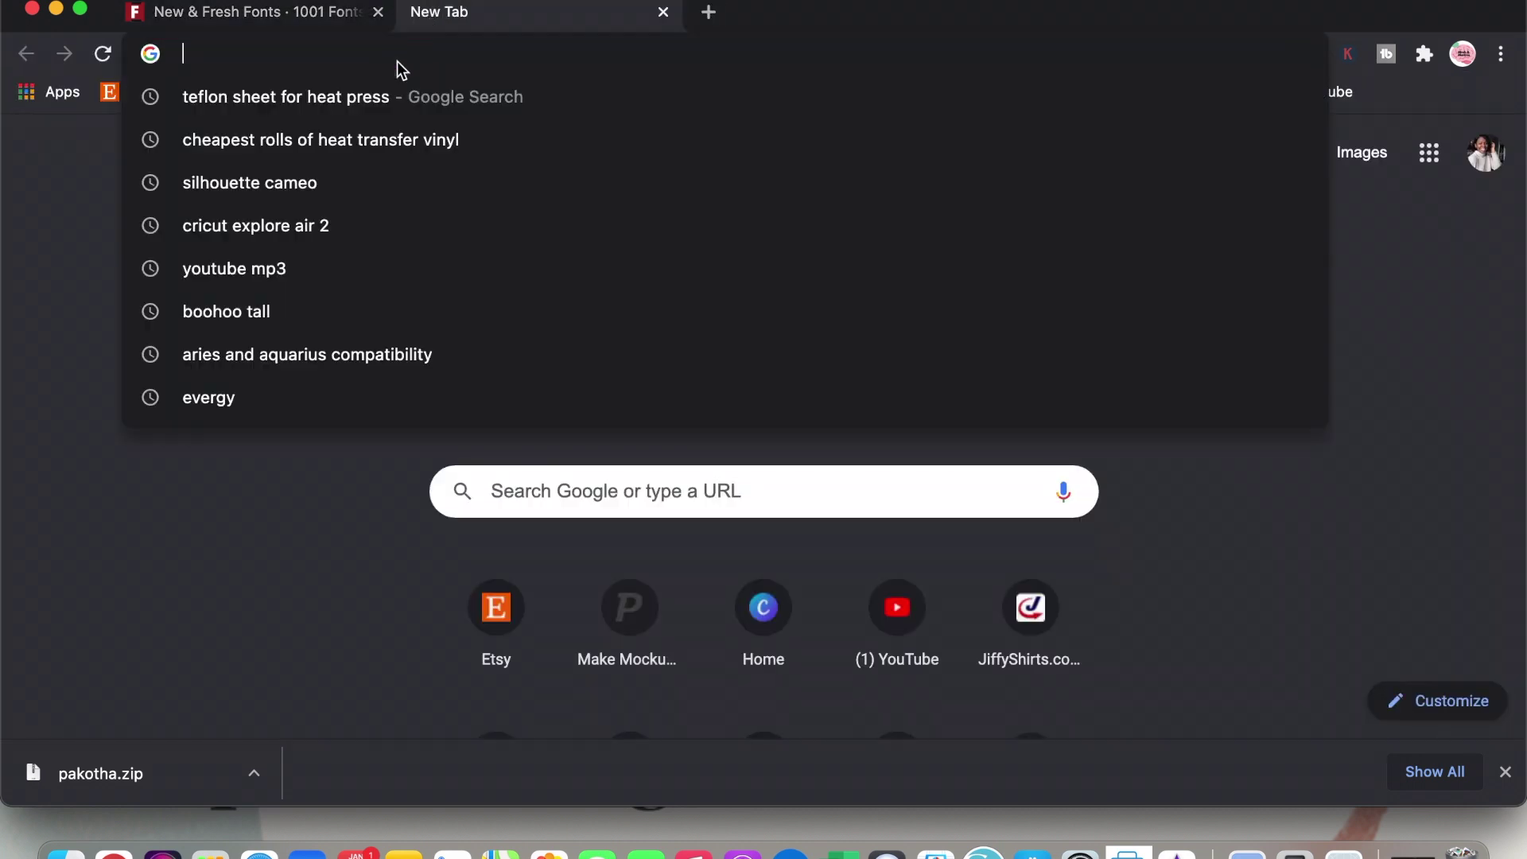
pyautogui.write('dafonts')
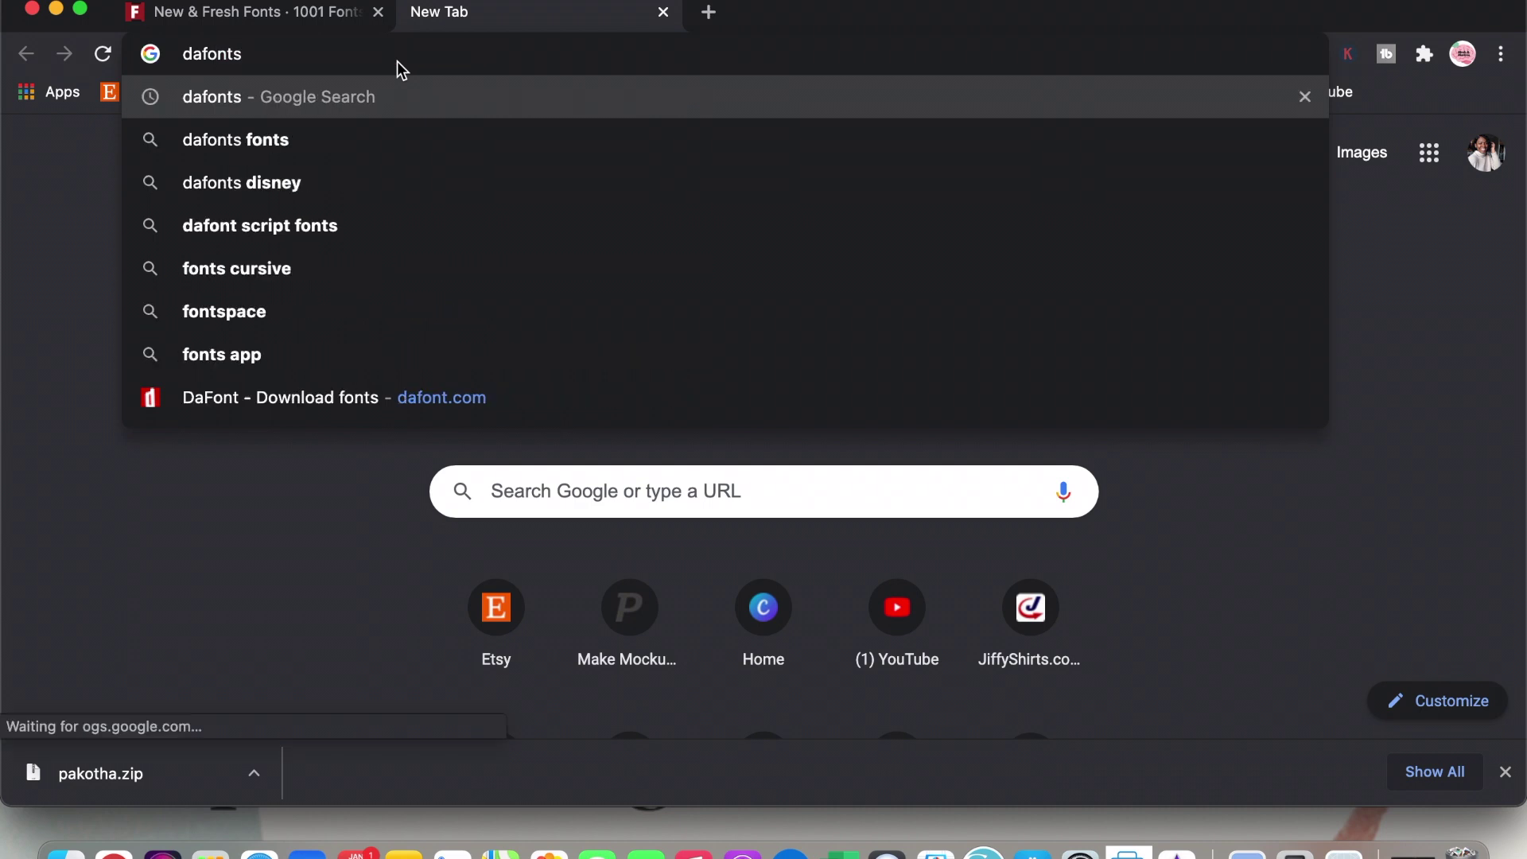
pyautogui.press('Return')
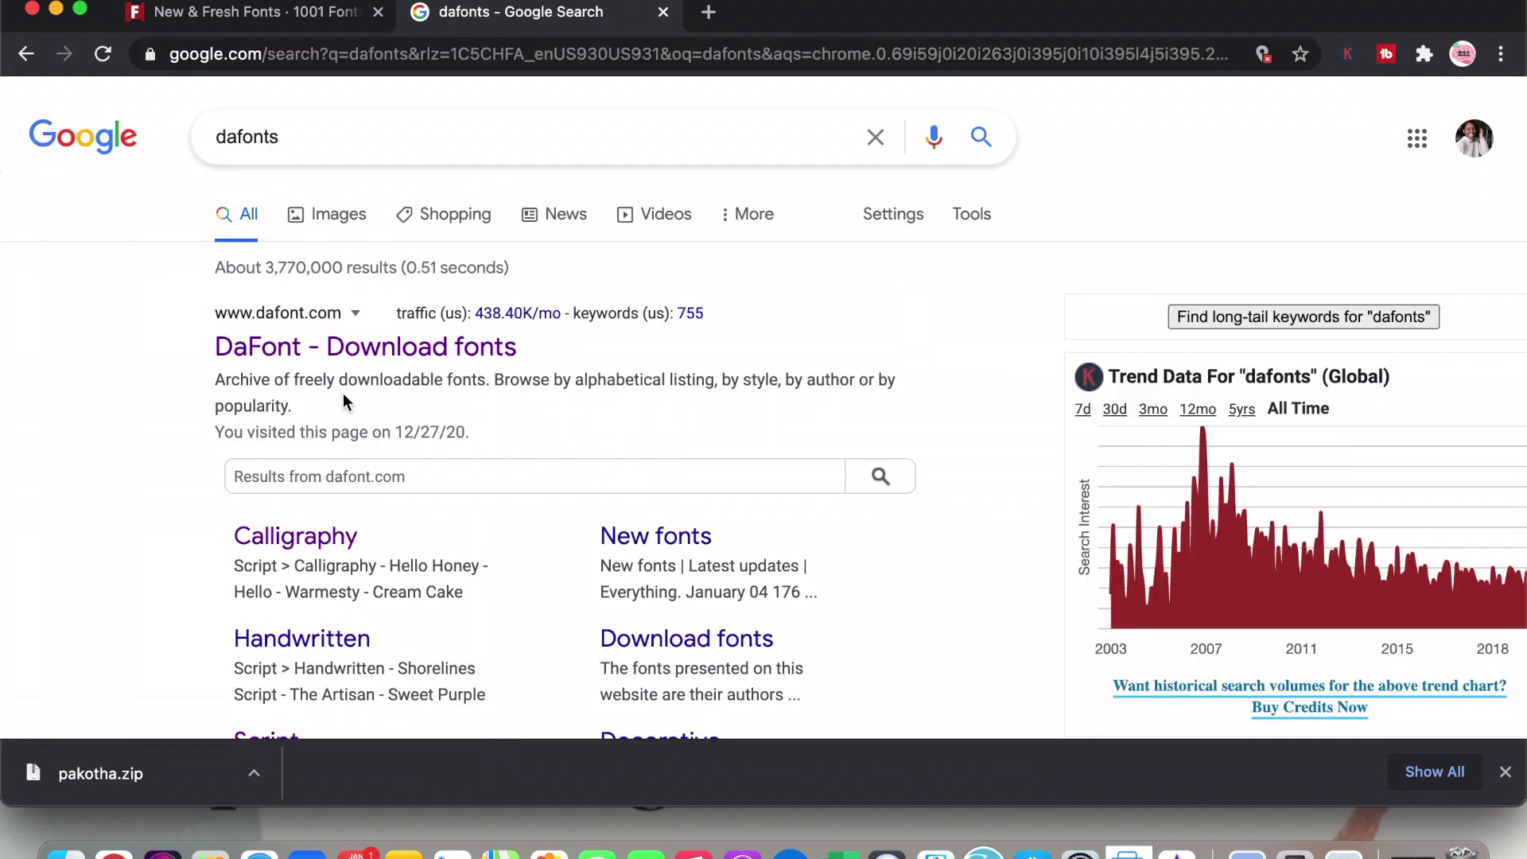
pyautogui.click(292, 355)
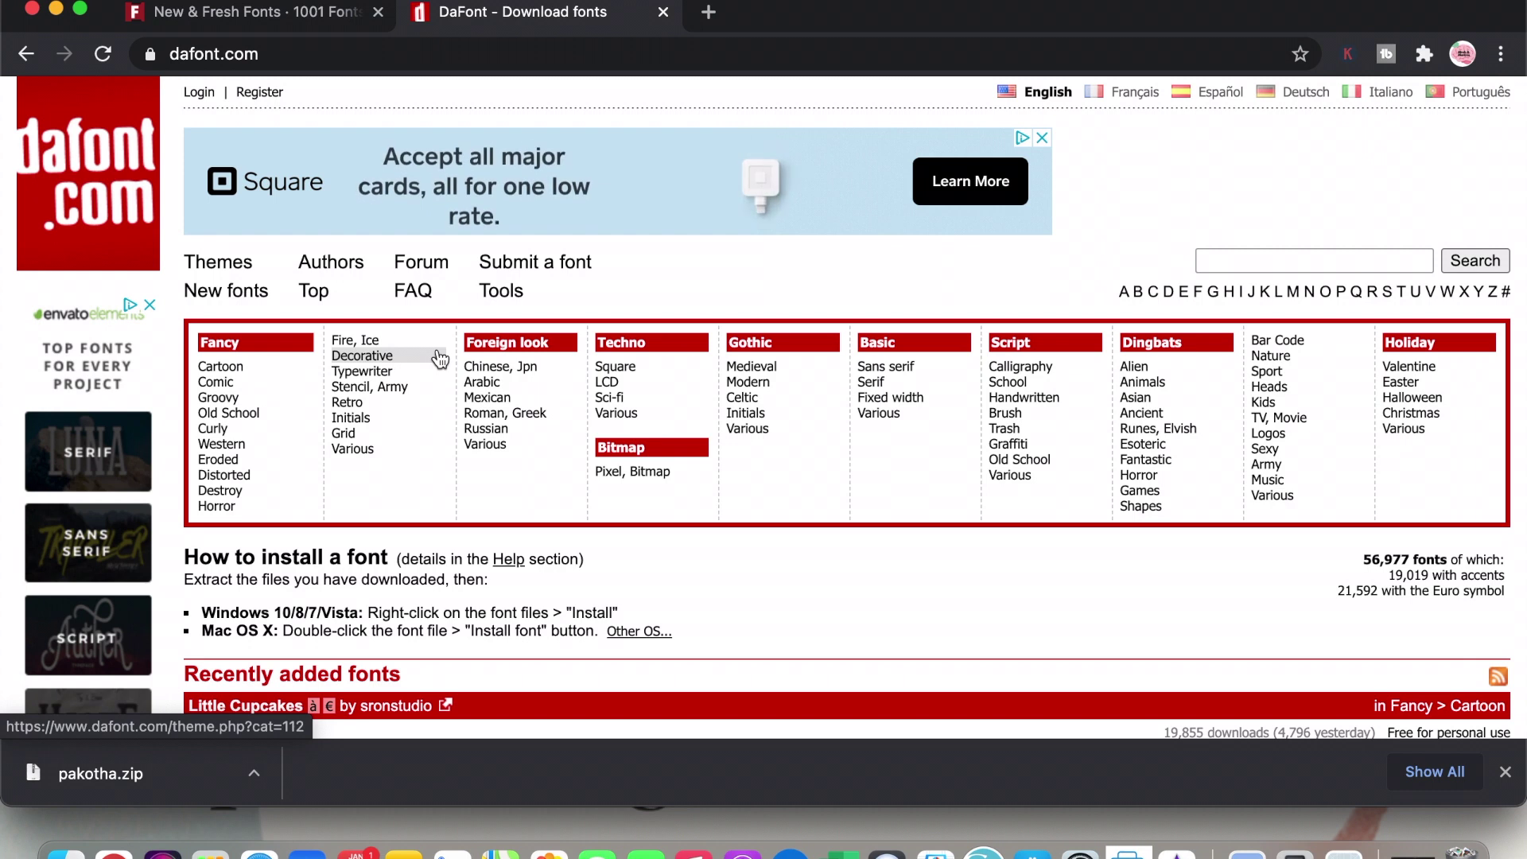
# Step: Look through the recently added fonts on DaFont and open the Calligraphy category under Script
pyautogui.scroll(-4, 471, 355)
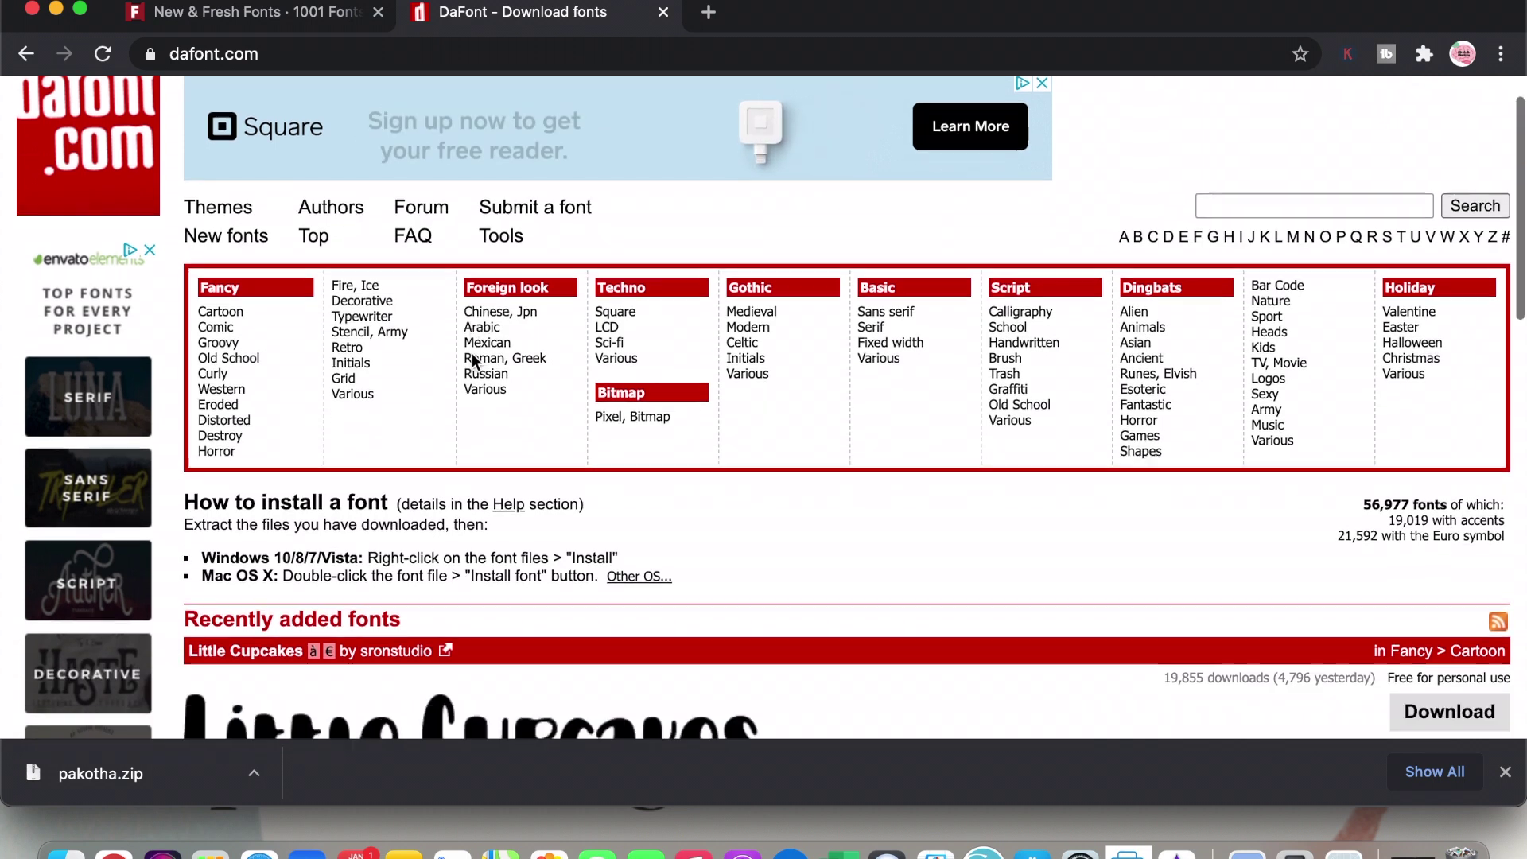
pyautogui.scroll(-4, 470, 354)
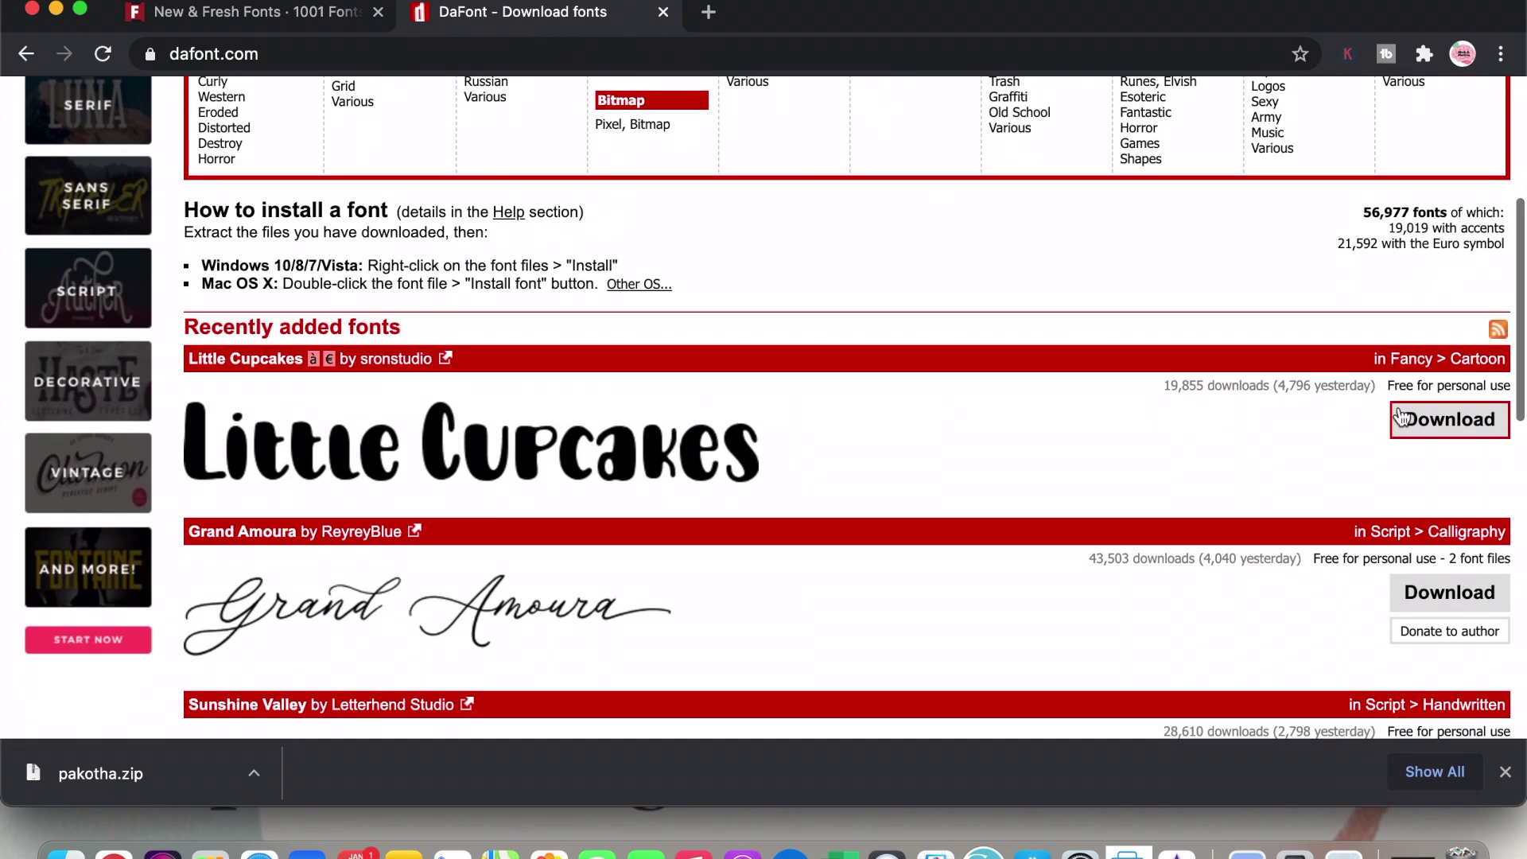
pyautogui.scroll(-7, 586, 470)
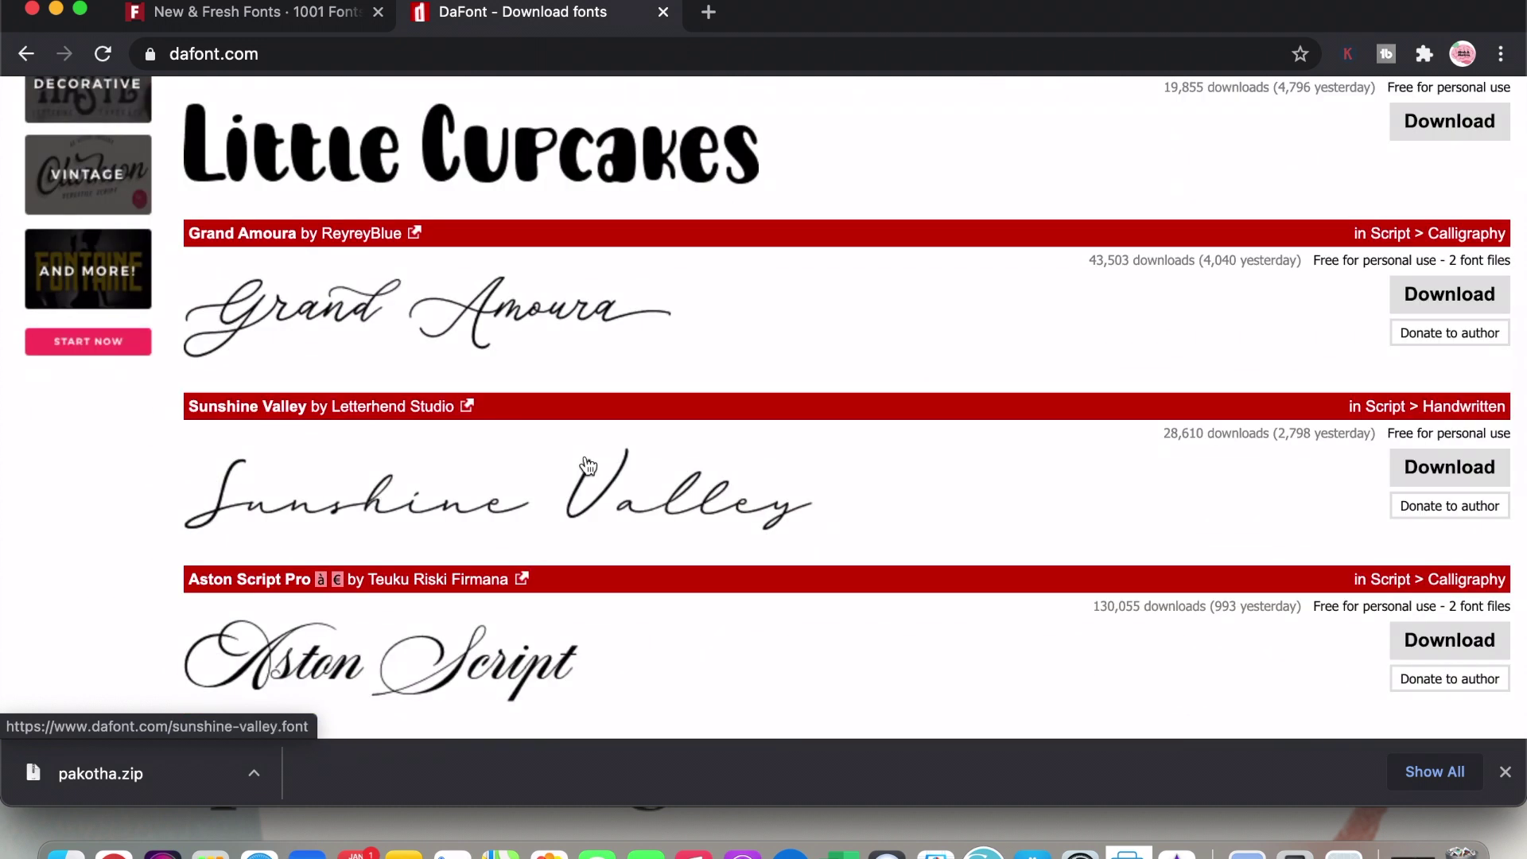
pyautogui.scroll(-13, 589, 465)
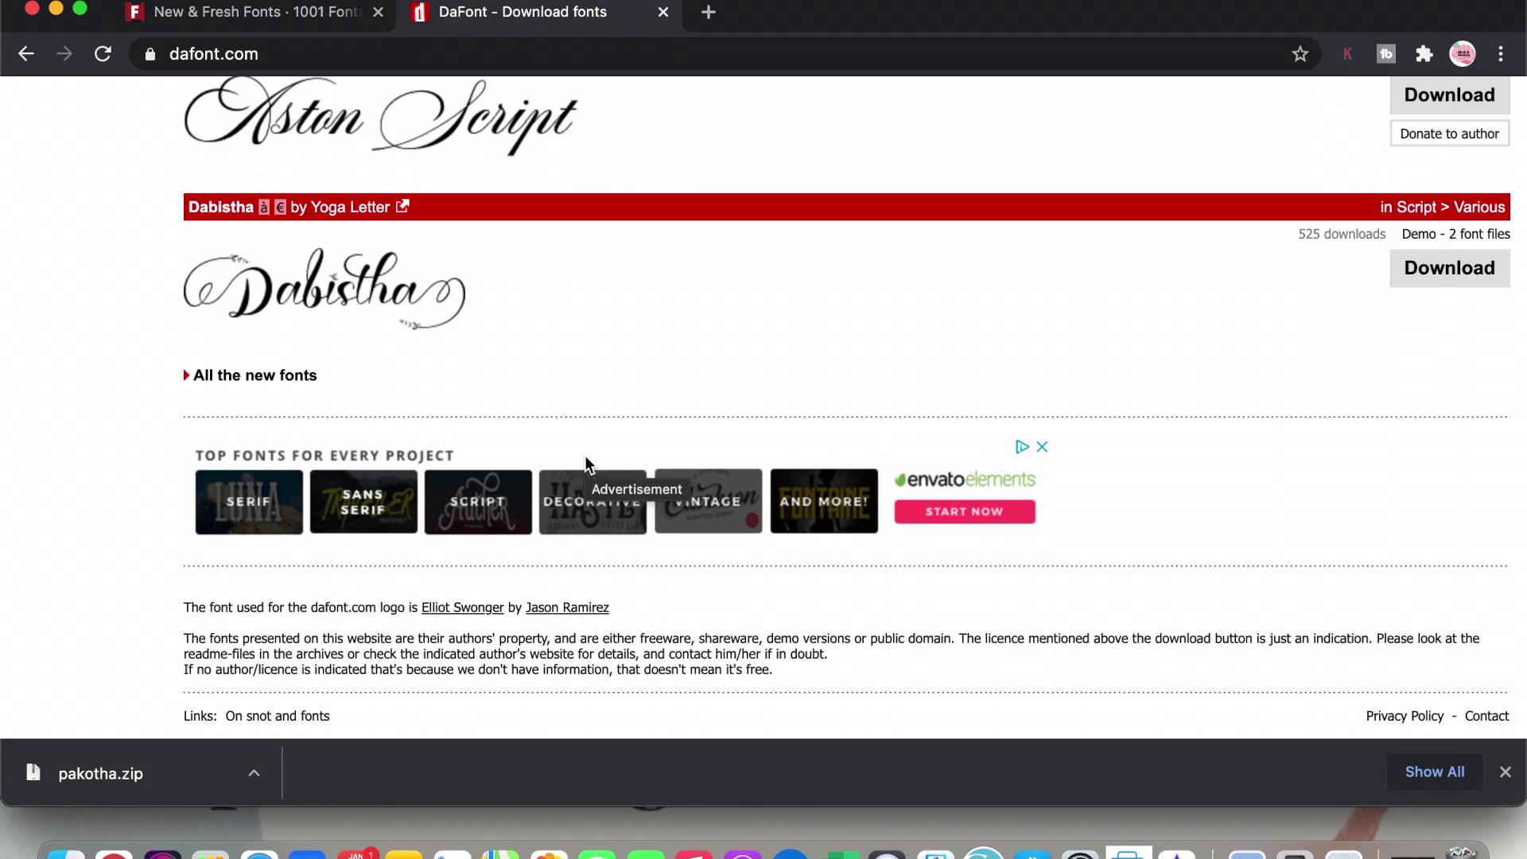
pyautogui.scroll(9, 587, 460)
pyautogui.scroll(17, 590, 377)
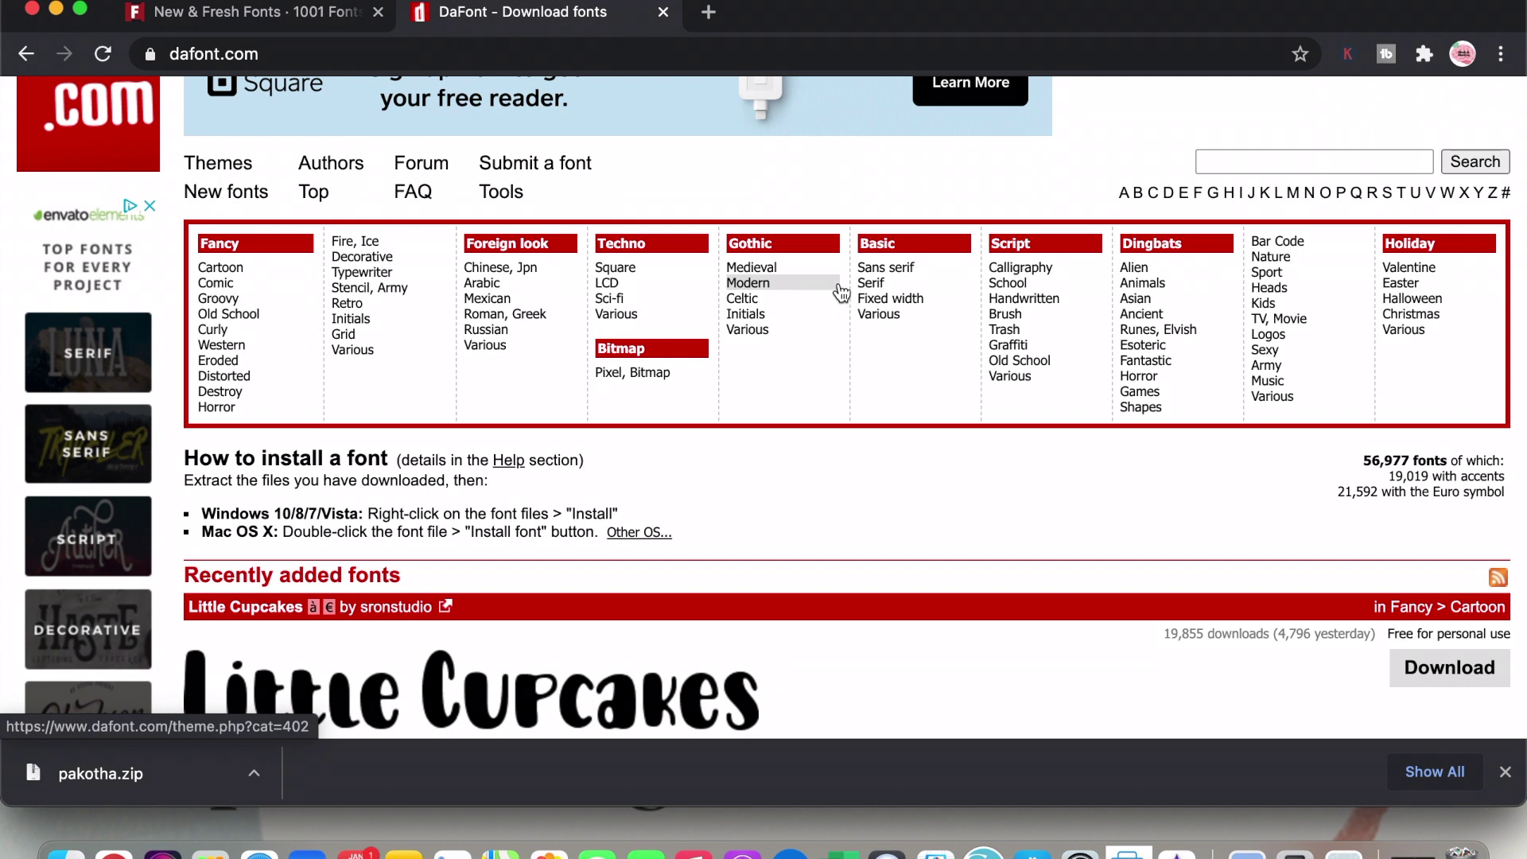
pyautogui.click(1039, 275)
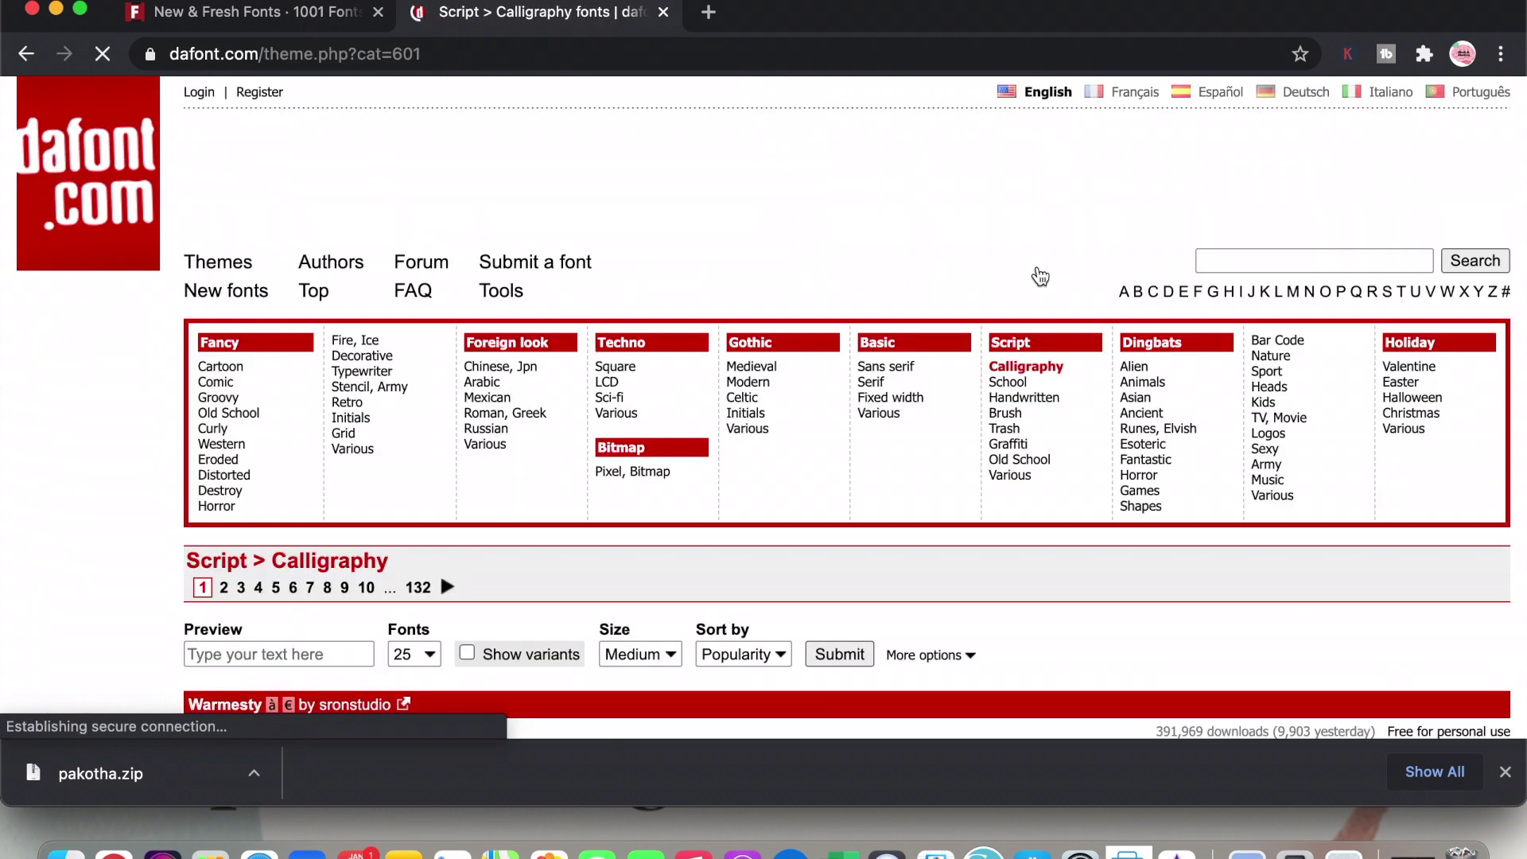
# Step: Find the Adriana font by Kong Font in the calligraphy list and download it
pyautogui.scroll(-3, 718, 356)
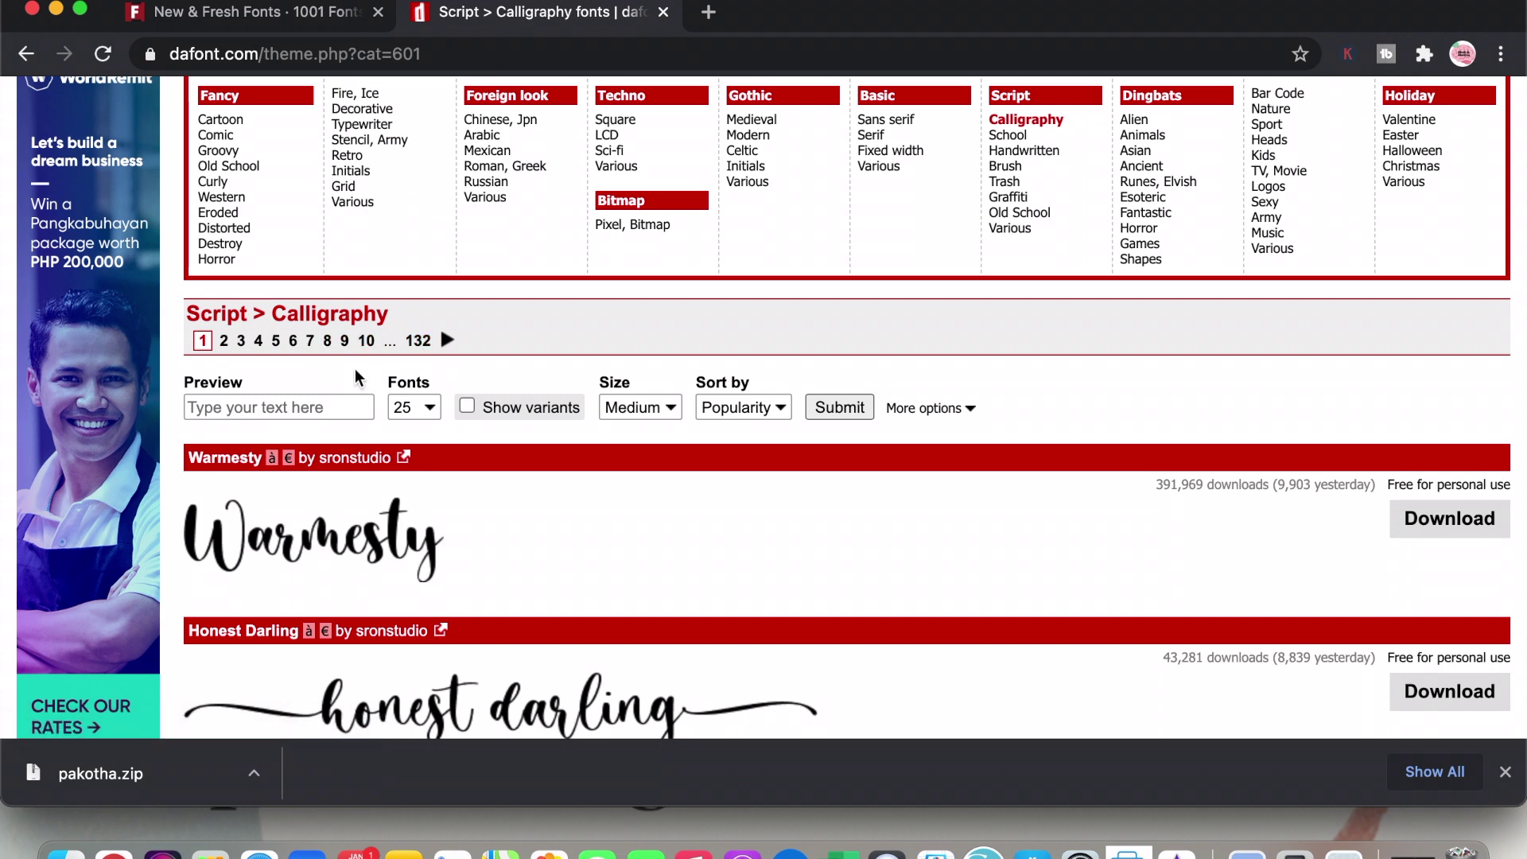
pyautogui.scroll(-4, 570, 460)
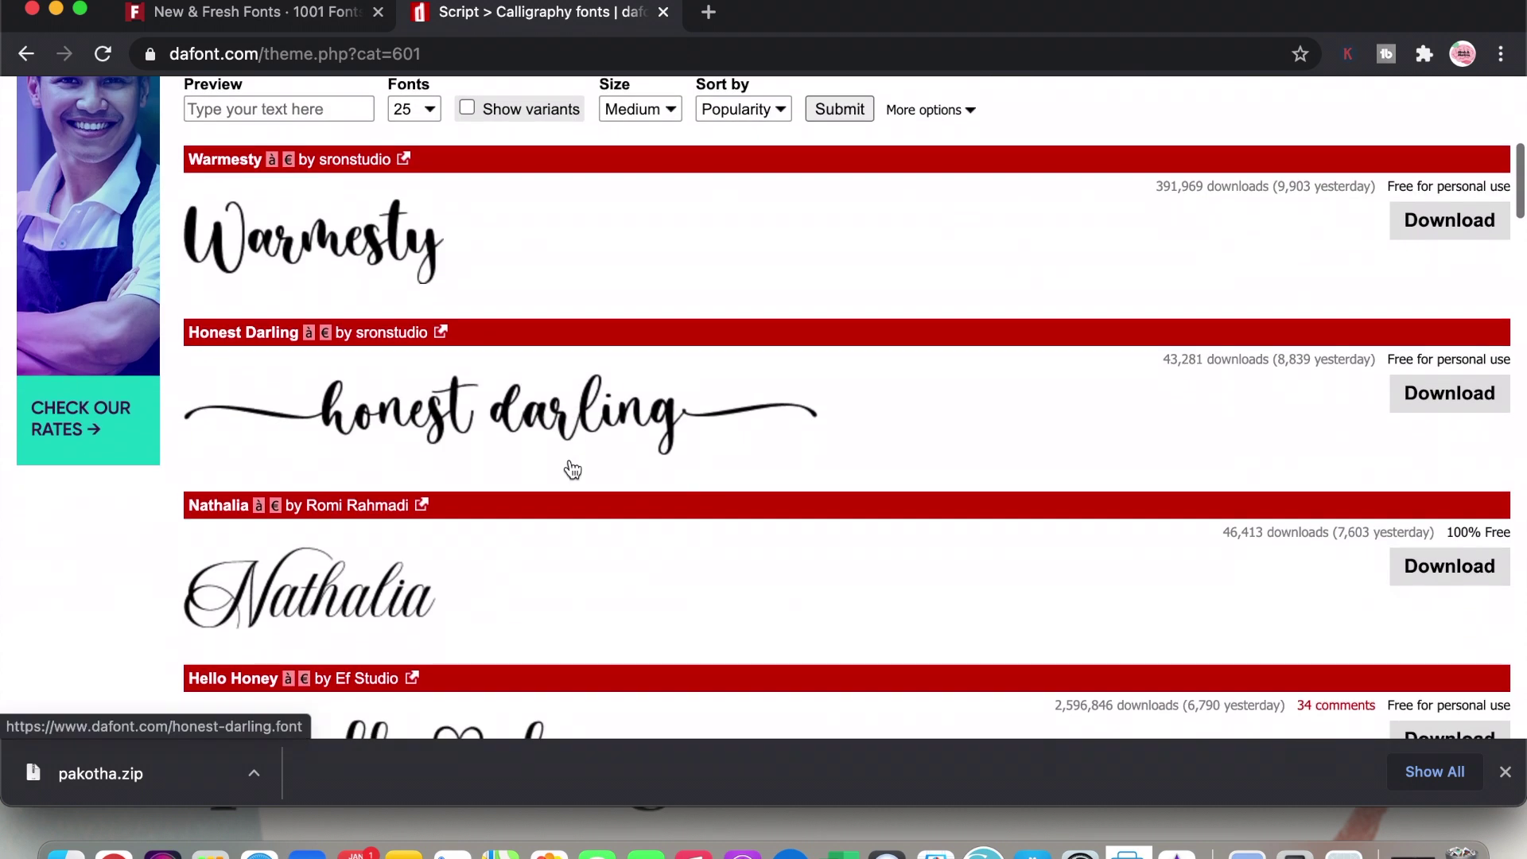
pyautogui.scroll(-7, 420, 433)
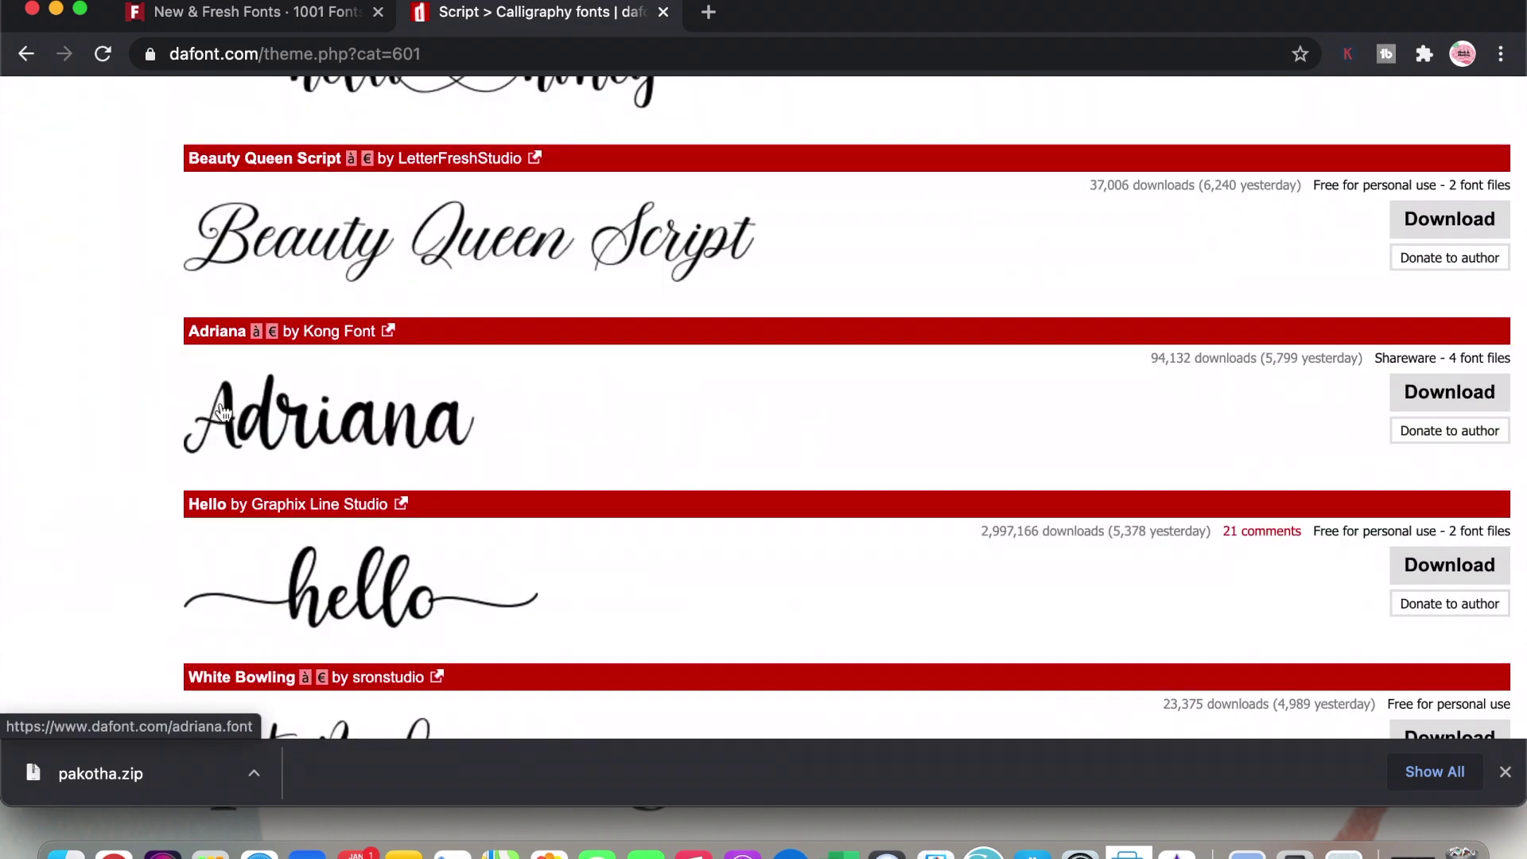
pyautogui.click(1424, 396)
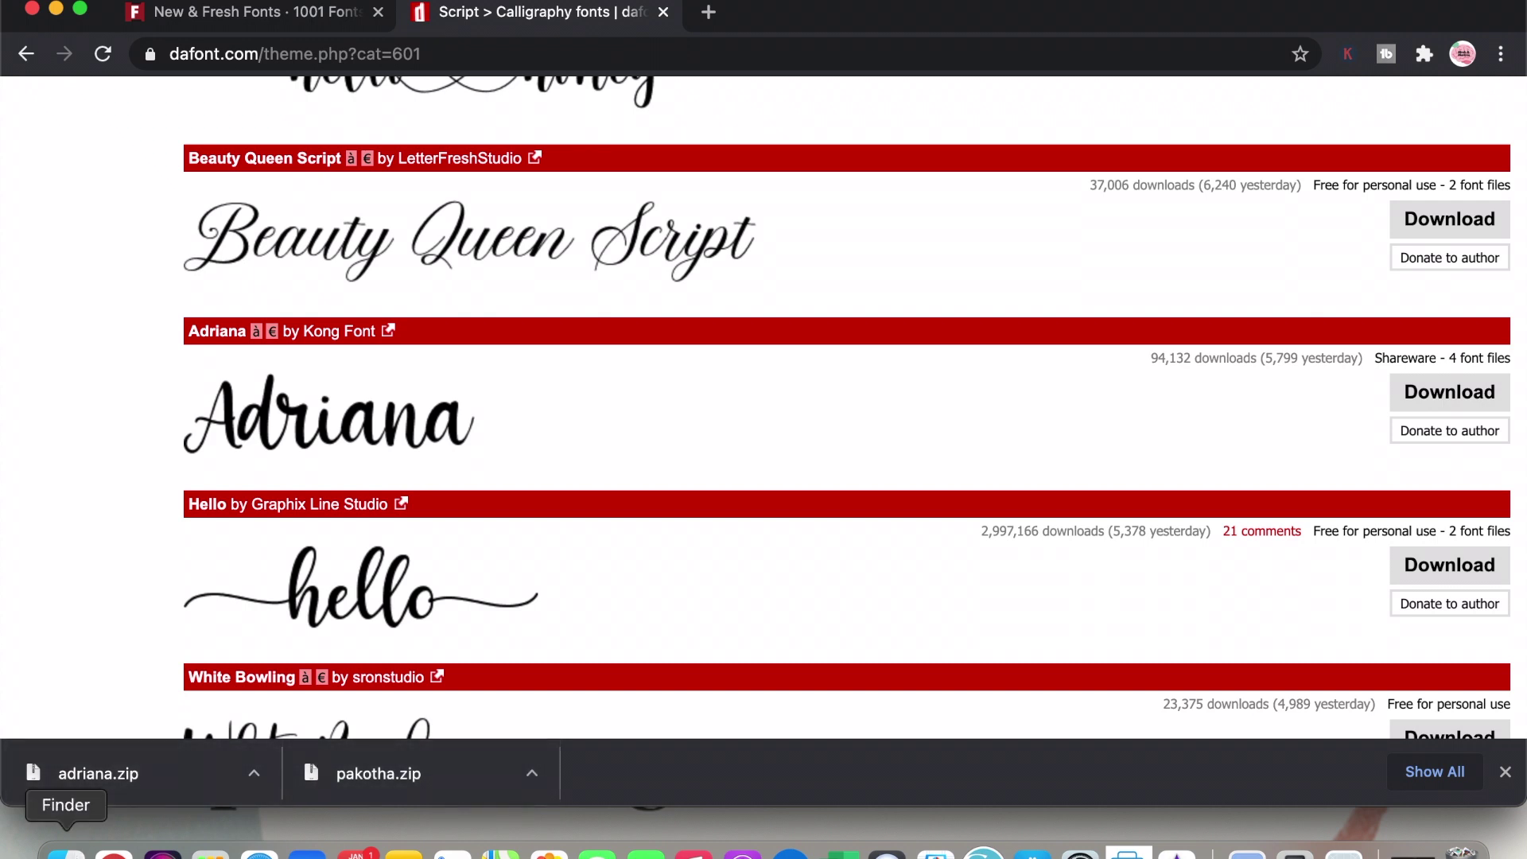
# Step: Switch to Finder, extract adriana.zip in the Downloads folder and open the extracted adriana folder
pyautogui.click(66, 853)
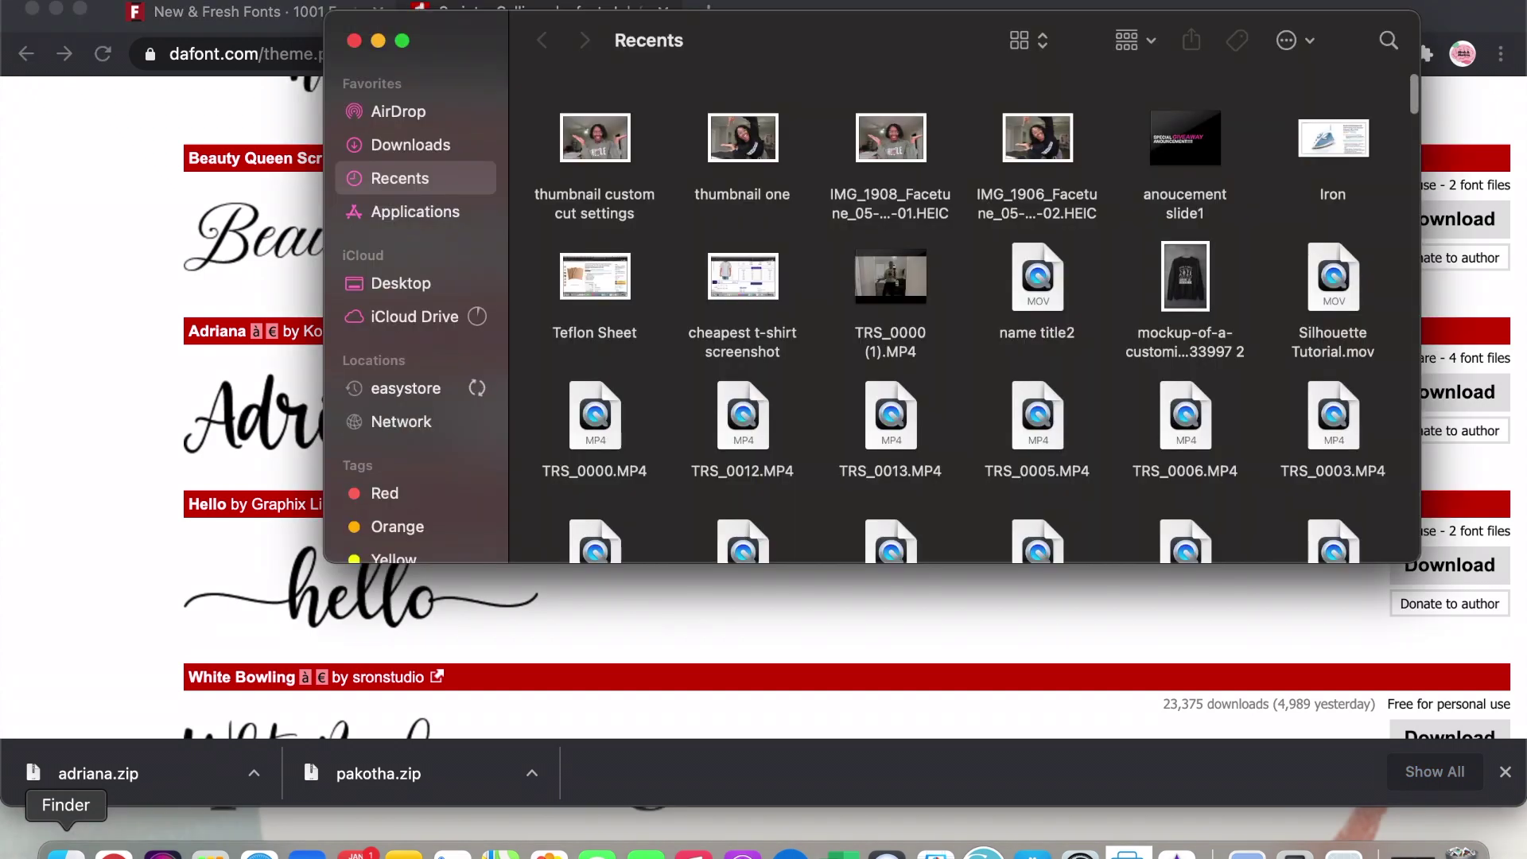
pyautogui.click(410, 144)
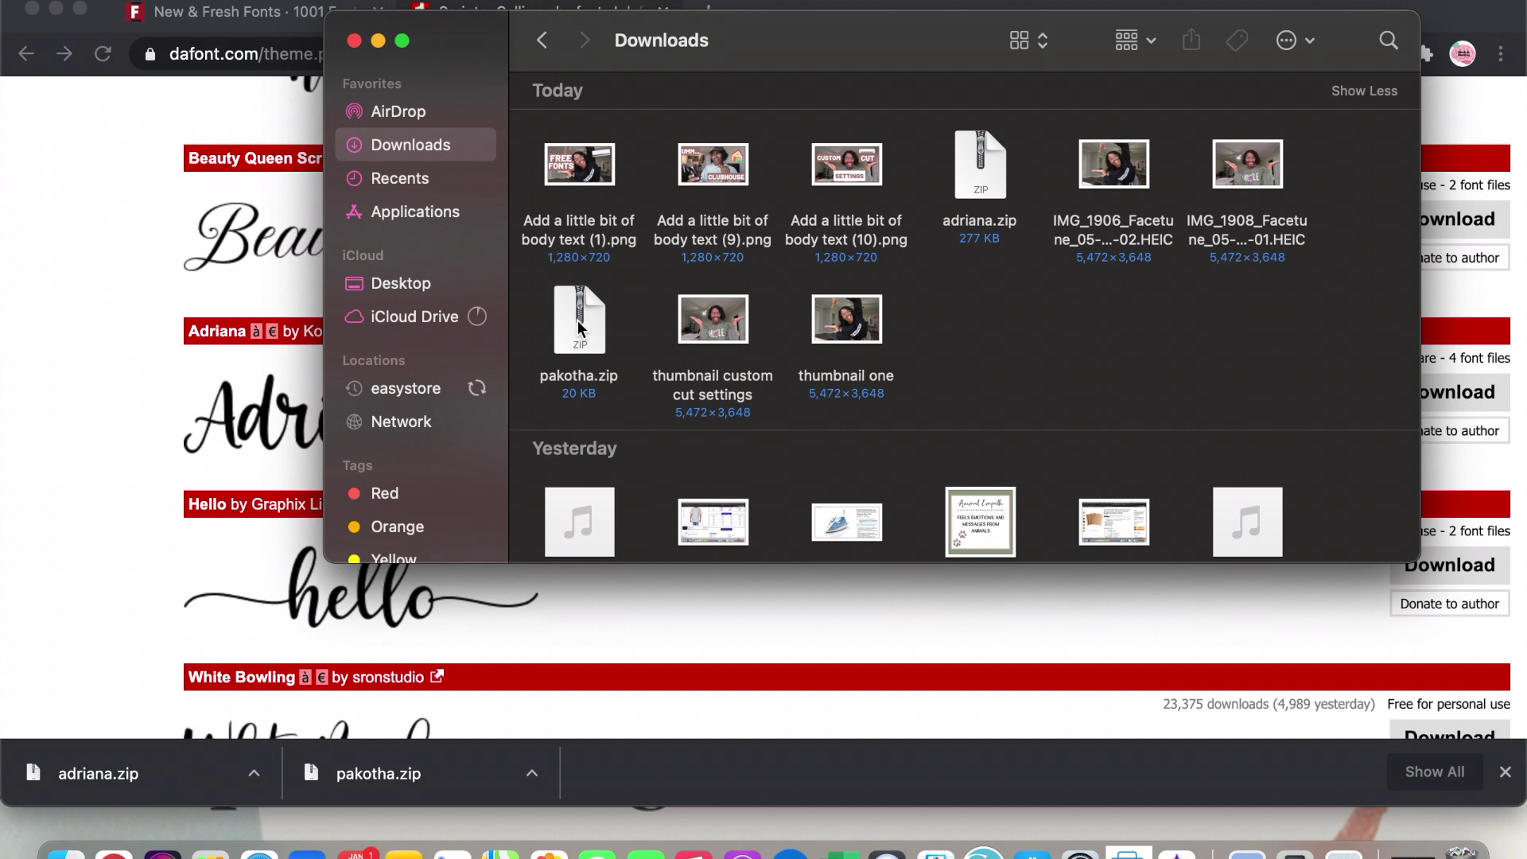
pyautogui.click(985, 187)
pyautogui.doubleClick(985, 187)
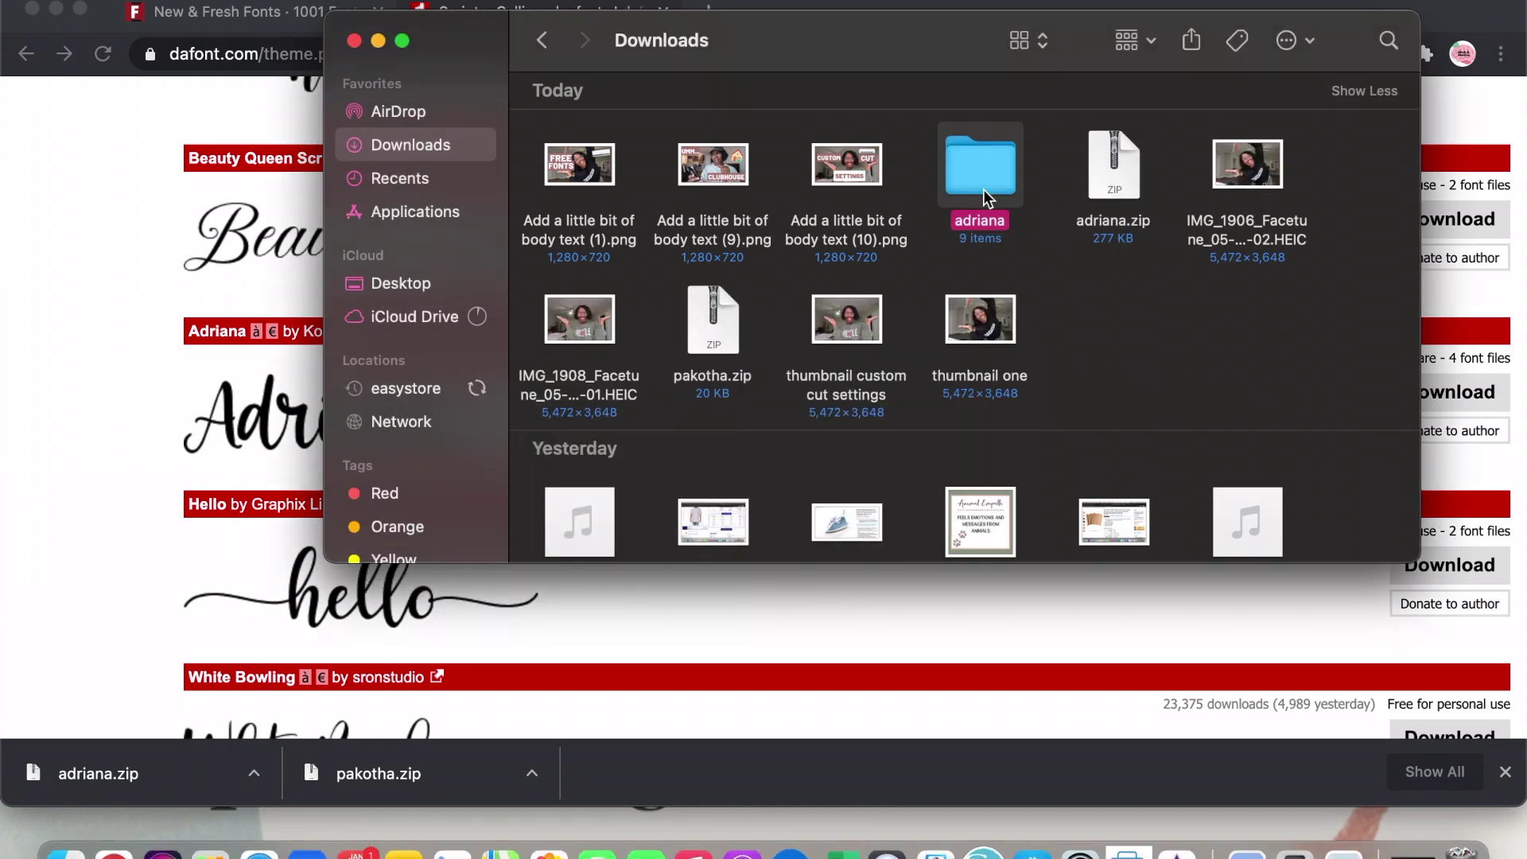
pyautogui.doubleClick(980, 186)
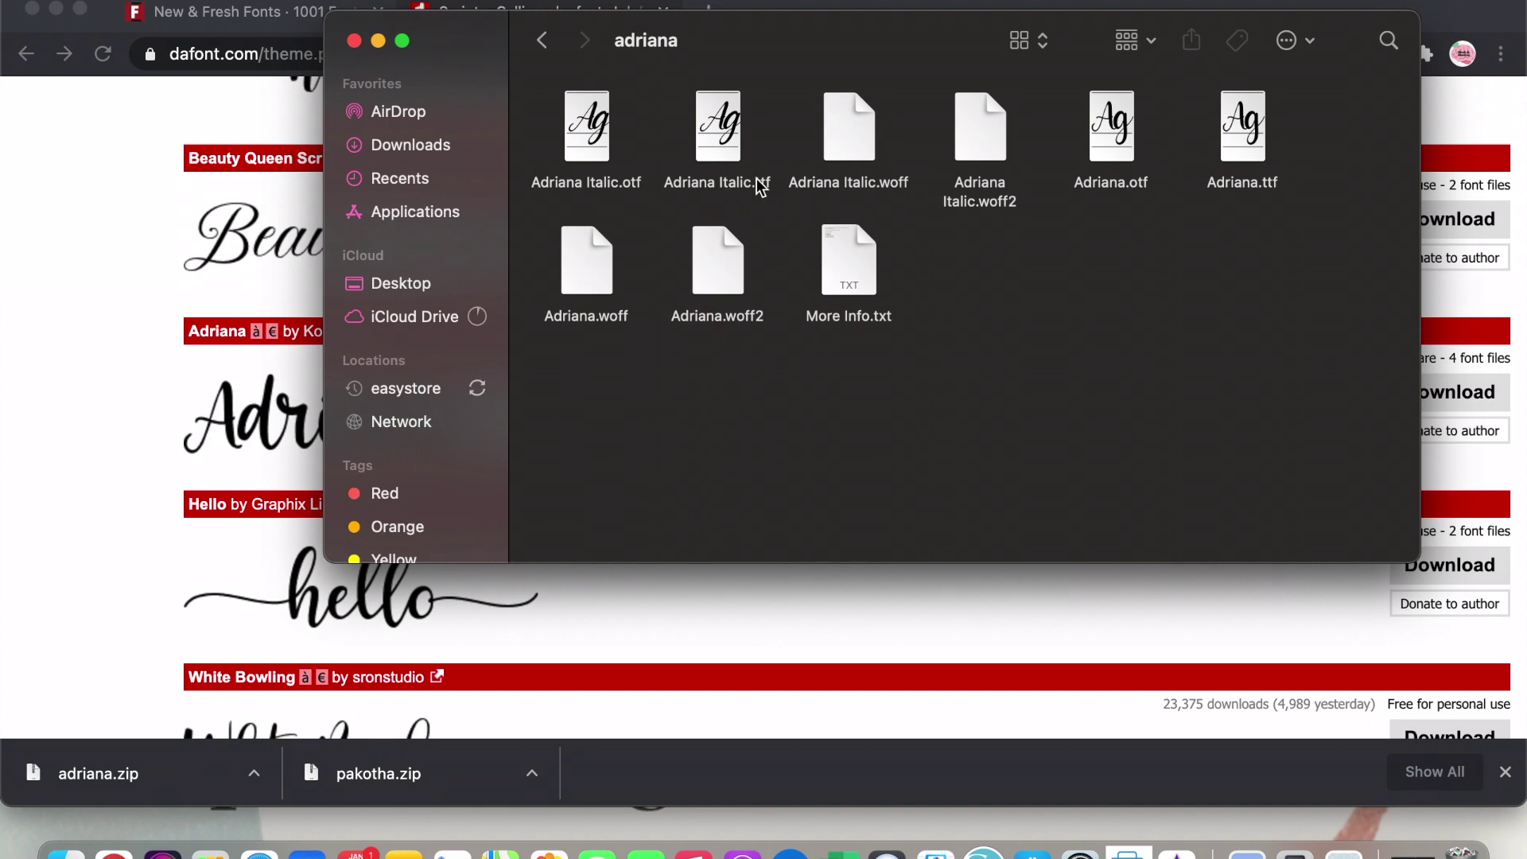
# Step: Install the font from Adriana Italic.ttf on the Mac and return to the Finder window
pyautogui.doubleClick(713, 148)
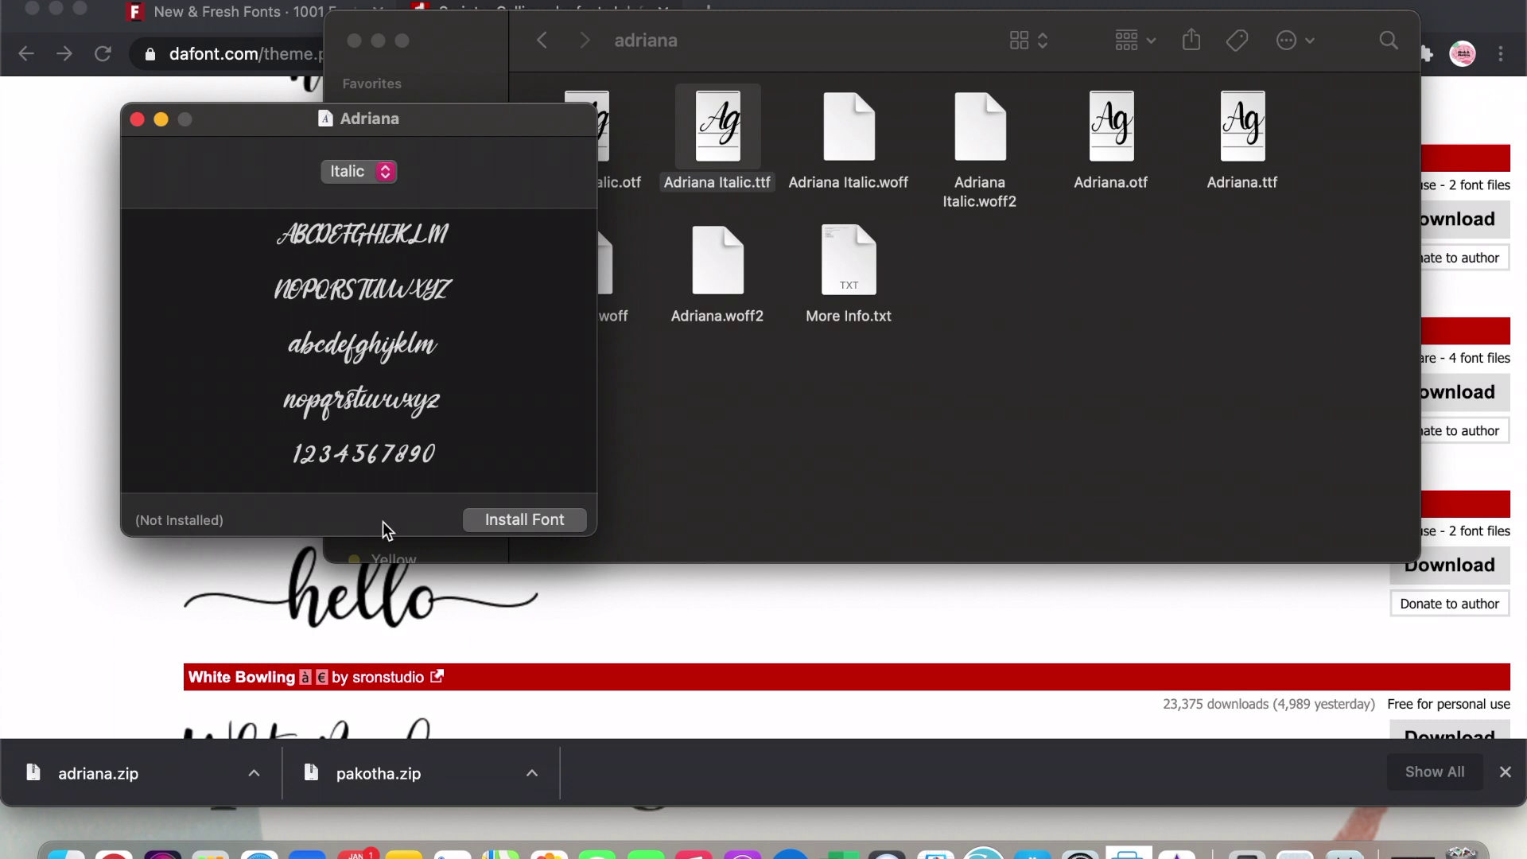
pyautogui.click(545, 525)
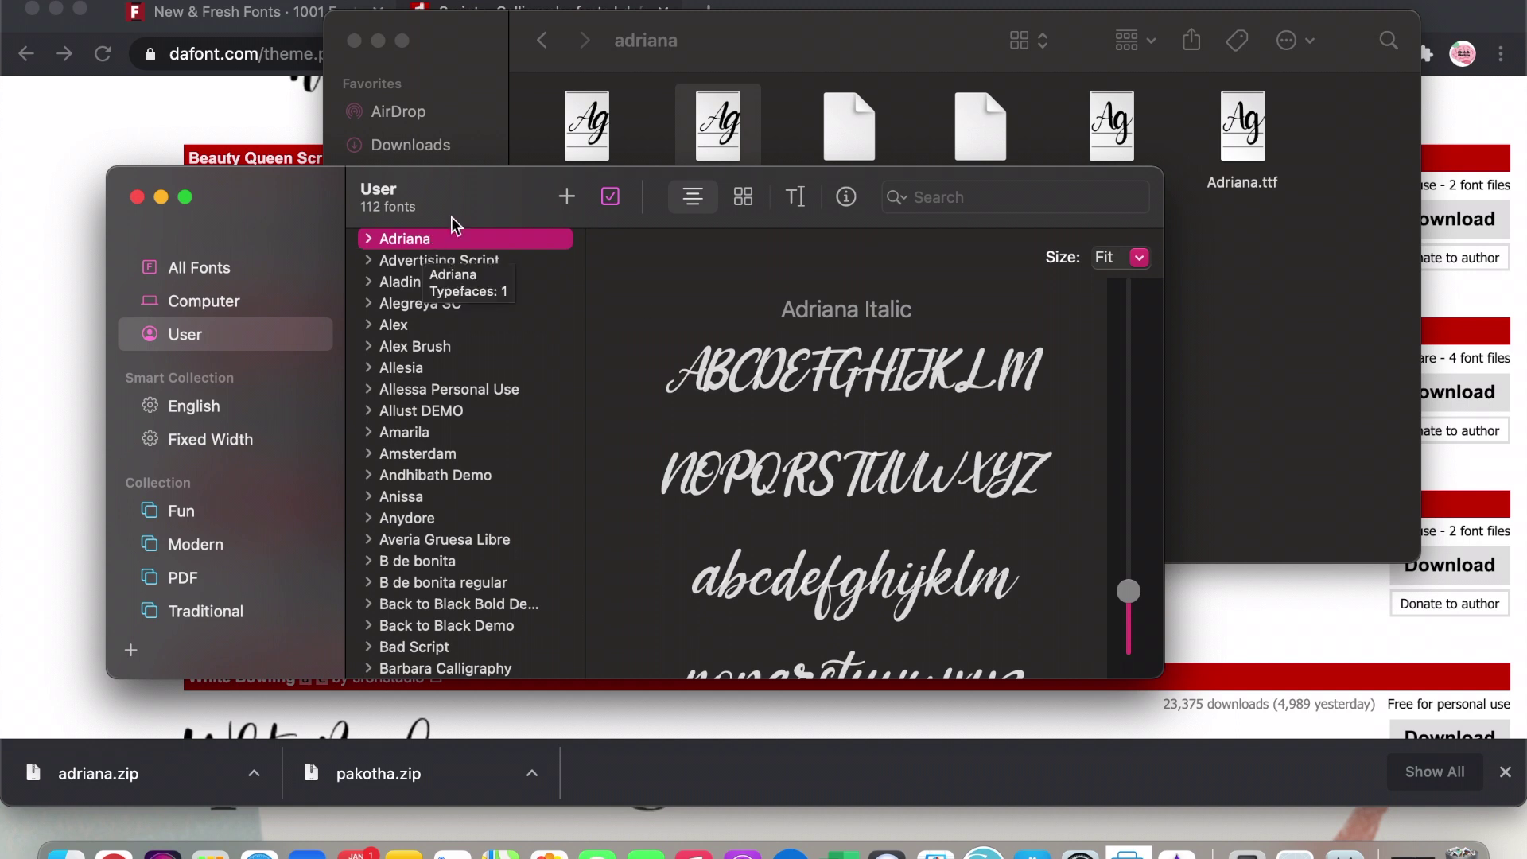
pyautogui.click(482, 66)
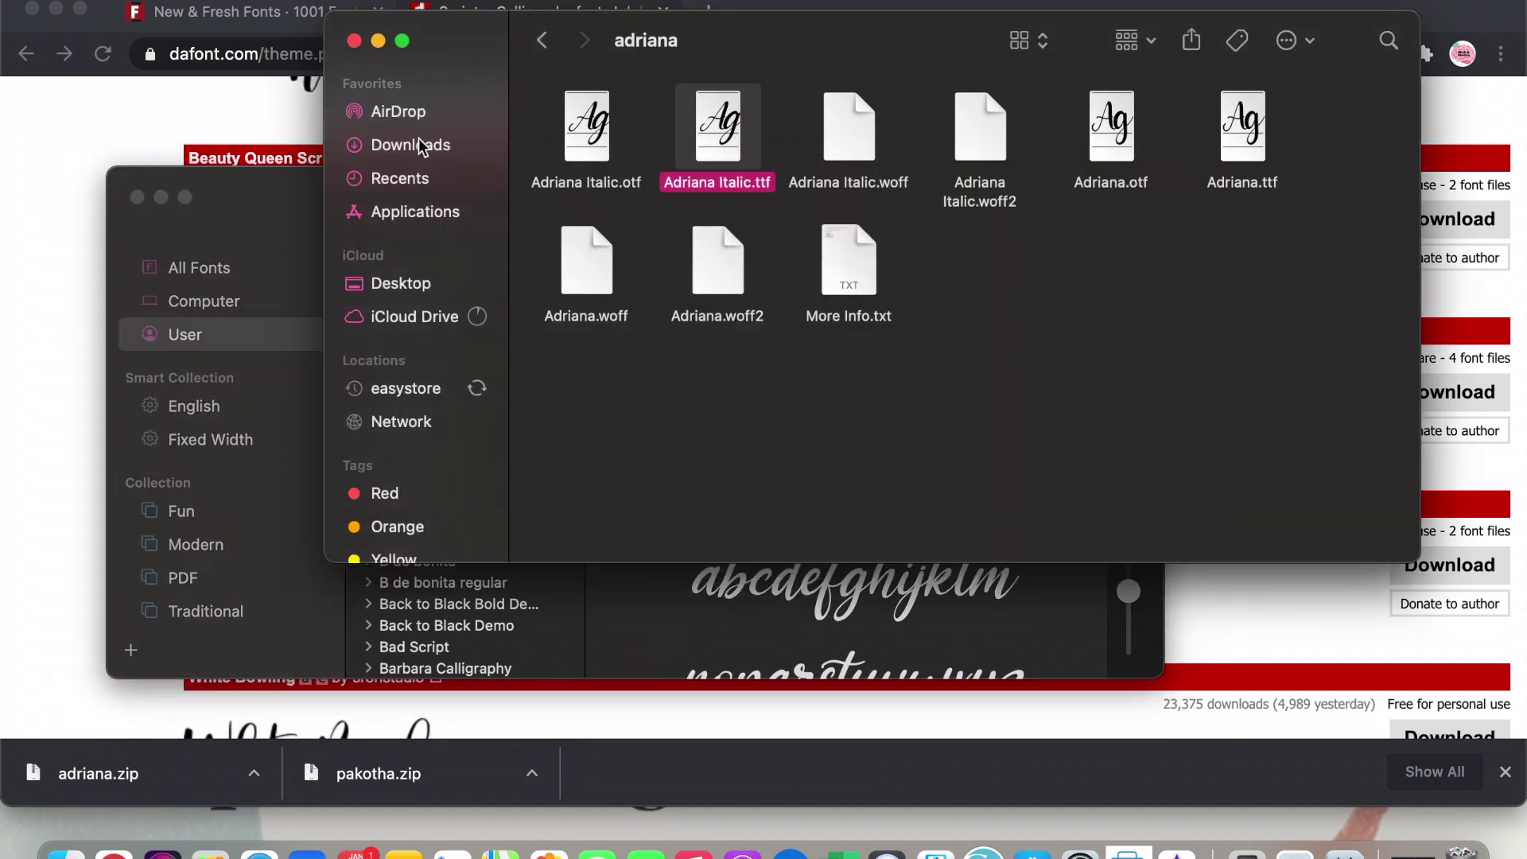
# Step: Install the font from PakothaFont.ttf in the Downloads folder's PakothaFont folder, and close the font manager and Finder windows
pyautogui.click(486, 144)
pyautogui.doubleClick(724, 327)
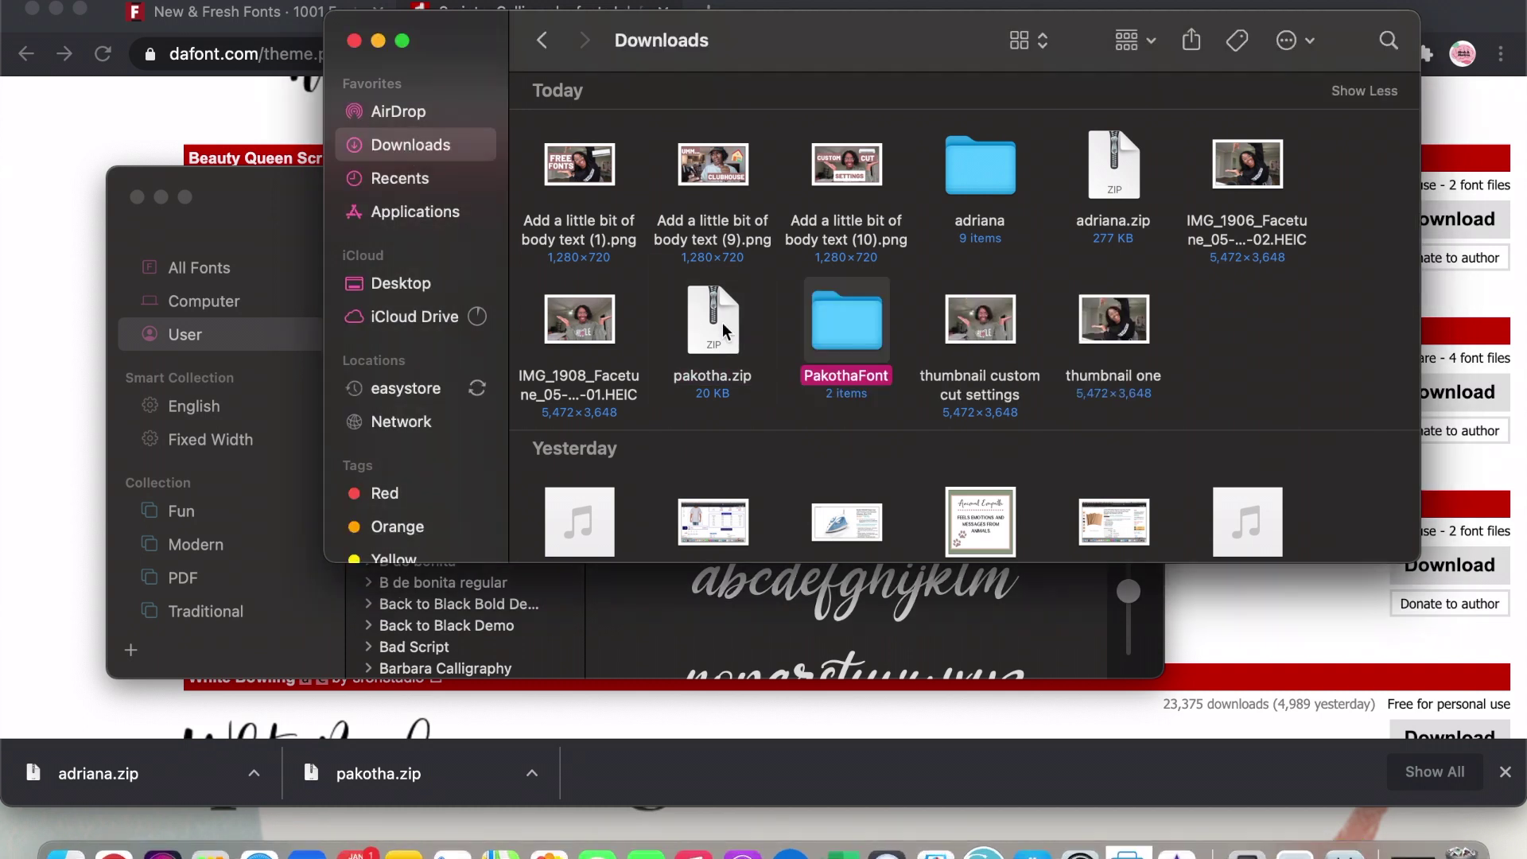
pyautogui.doubleClick(836, 326)
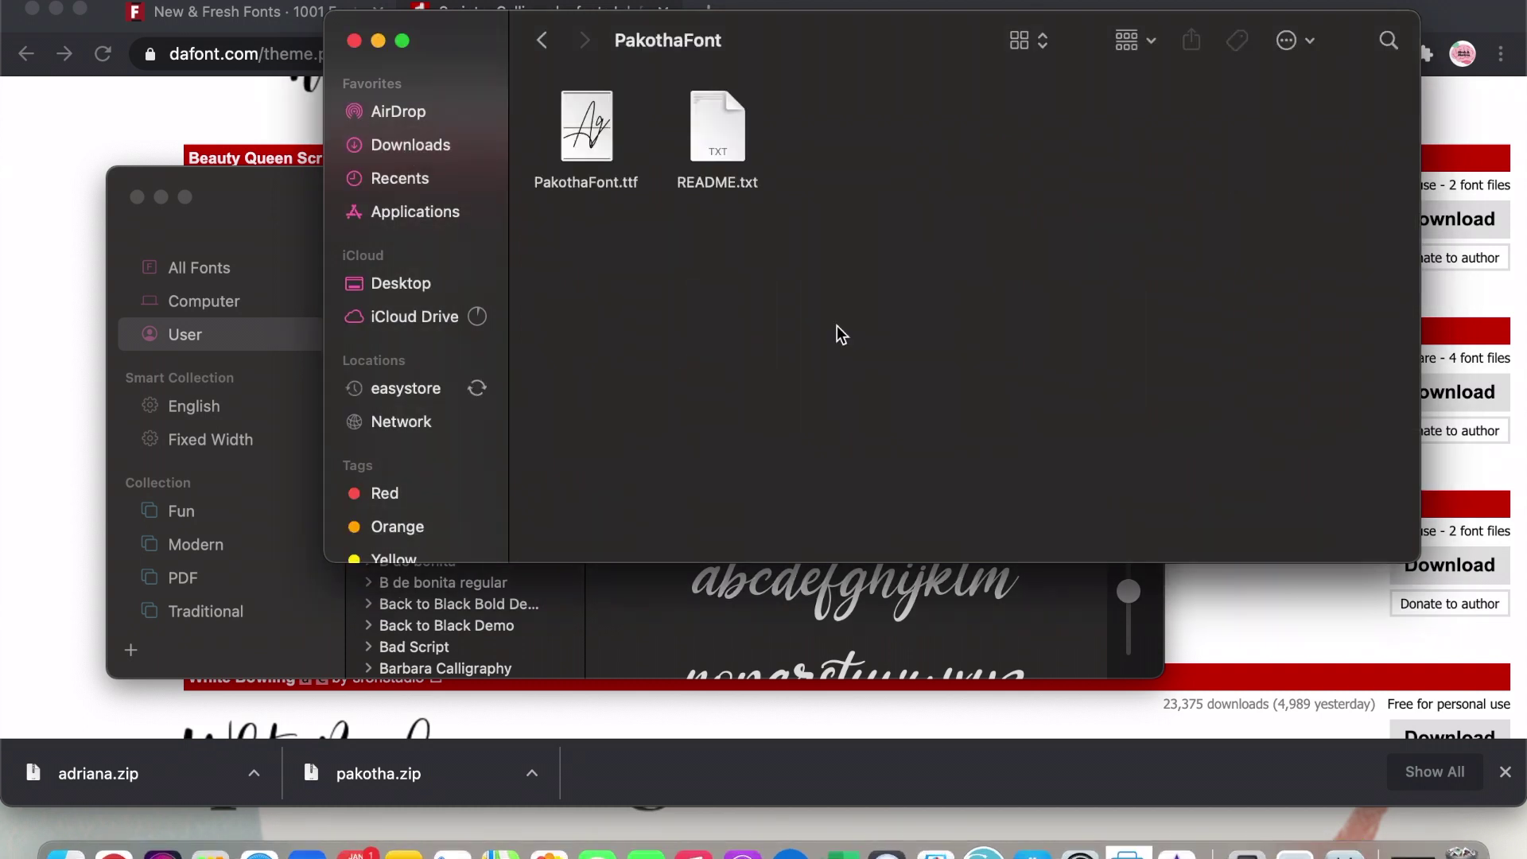
pyautogui.doubleClick(585, 128)
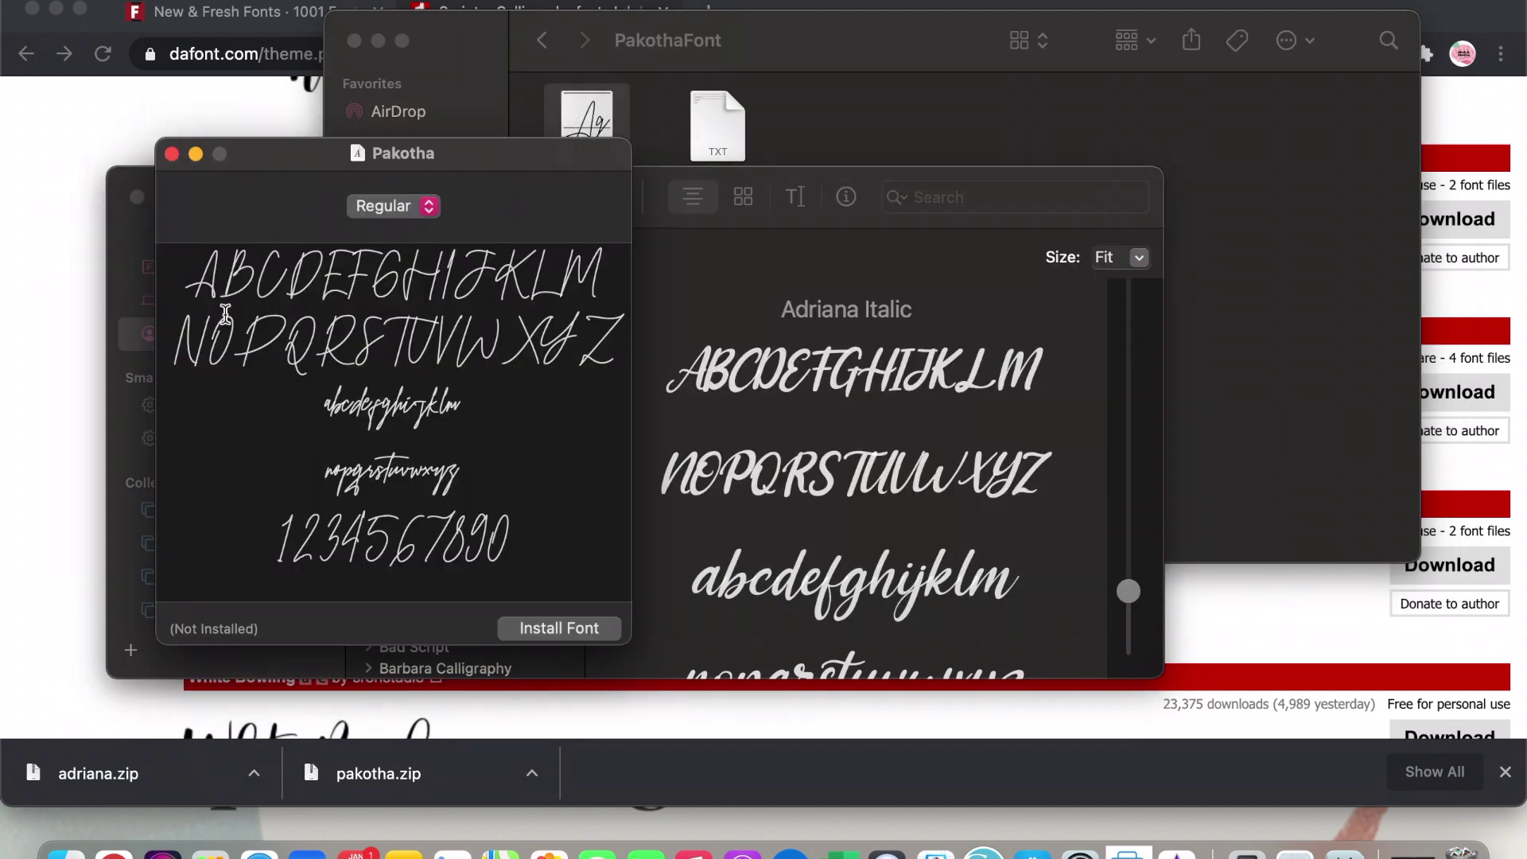
pyautogui.click(547, 626)
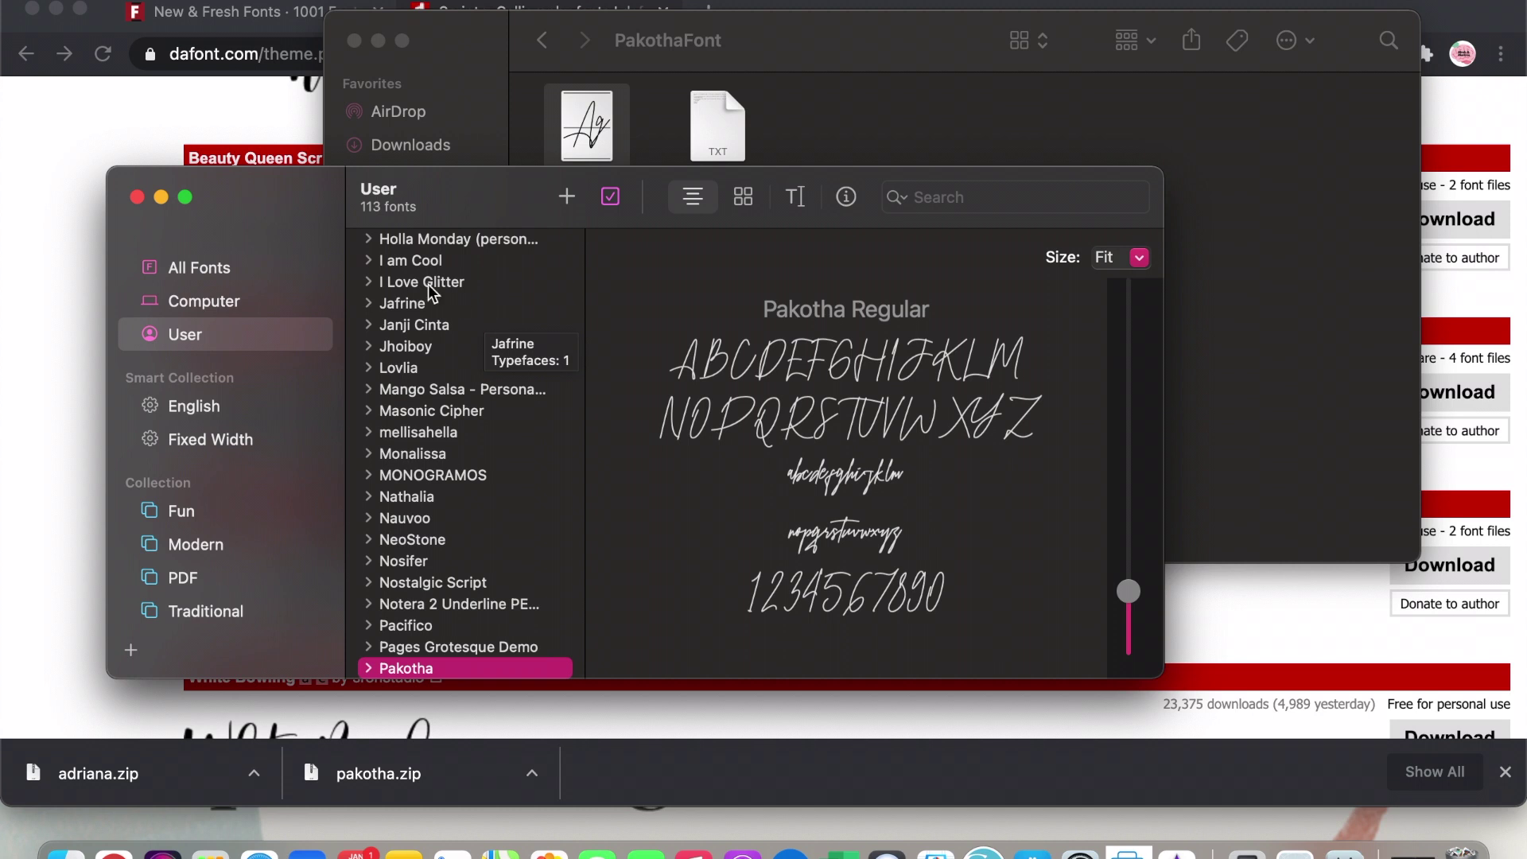
pyautogui.click(136, 197)
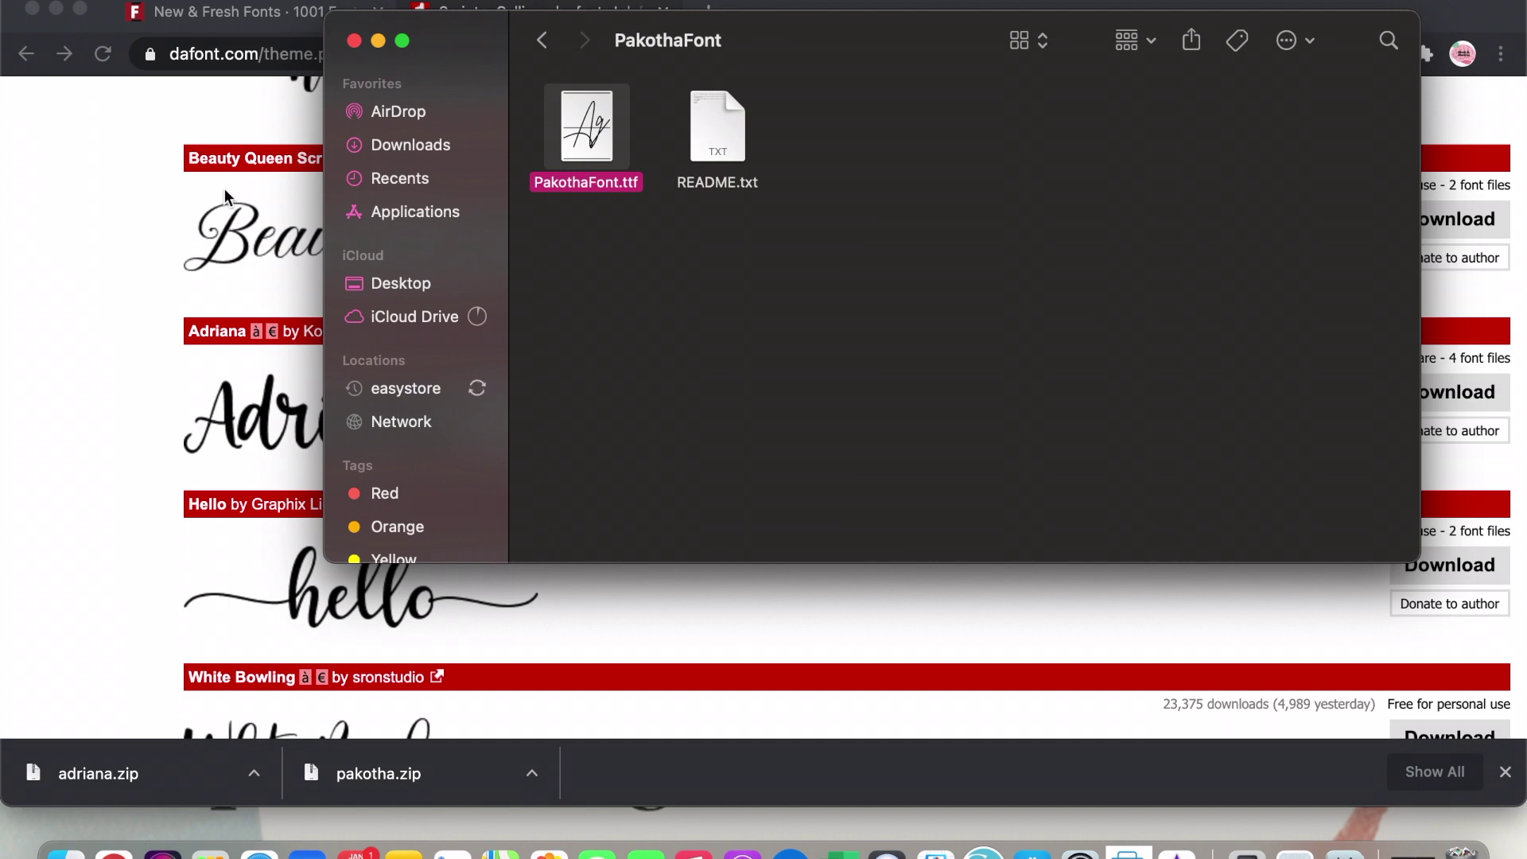
pyautogui.click(355, 40)
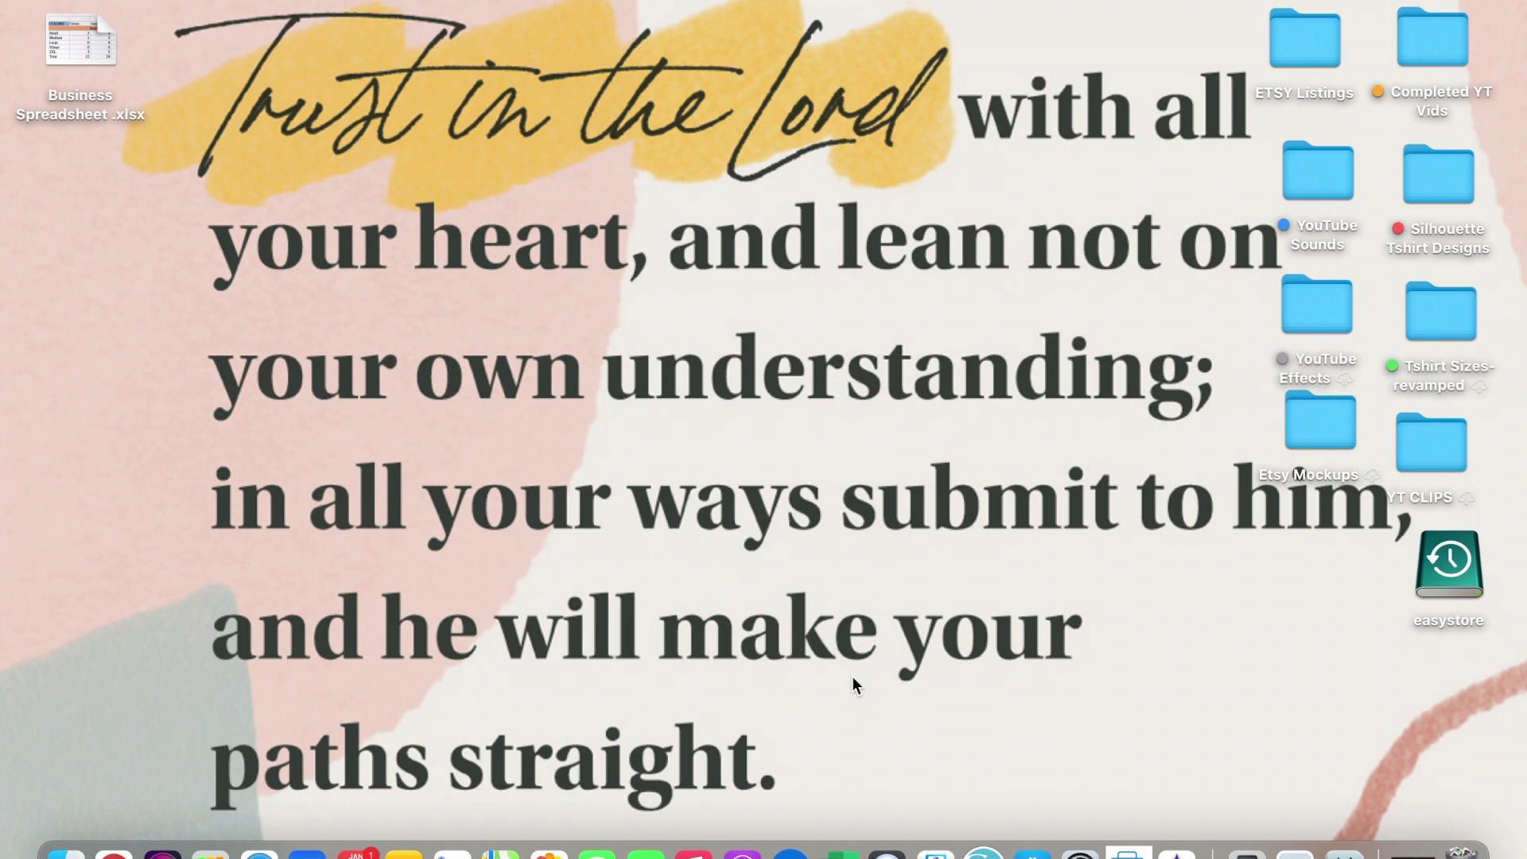
# Step: Switch to Silhouette Studio and add the text HELLO in the upper-left area of the blank page
pyautogui.click(985, 853)
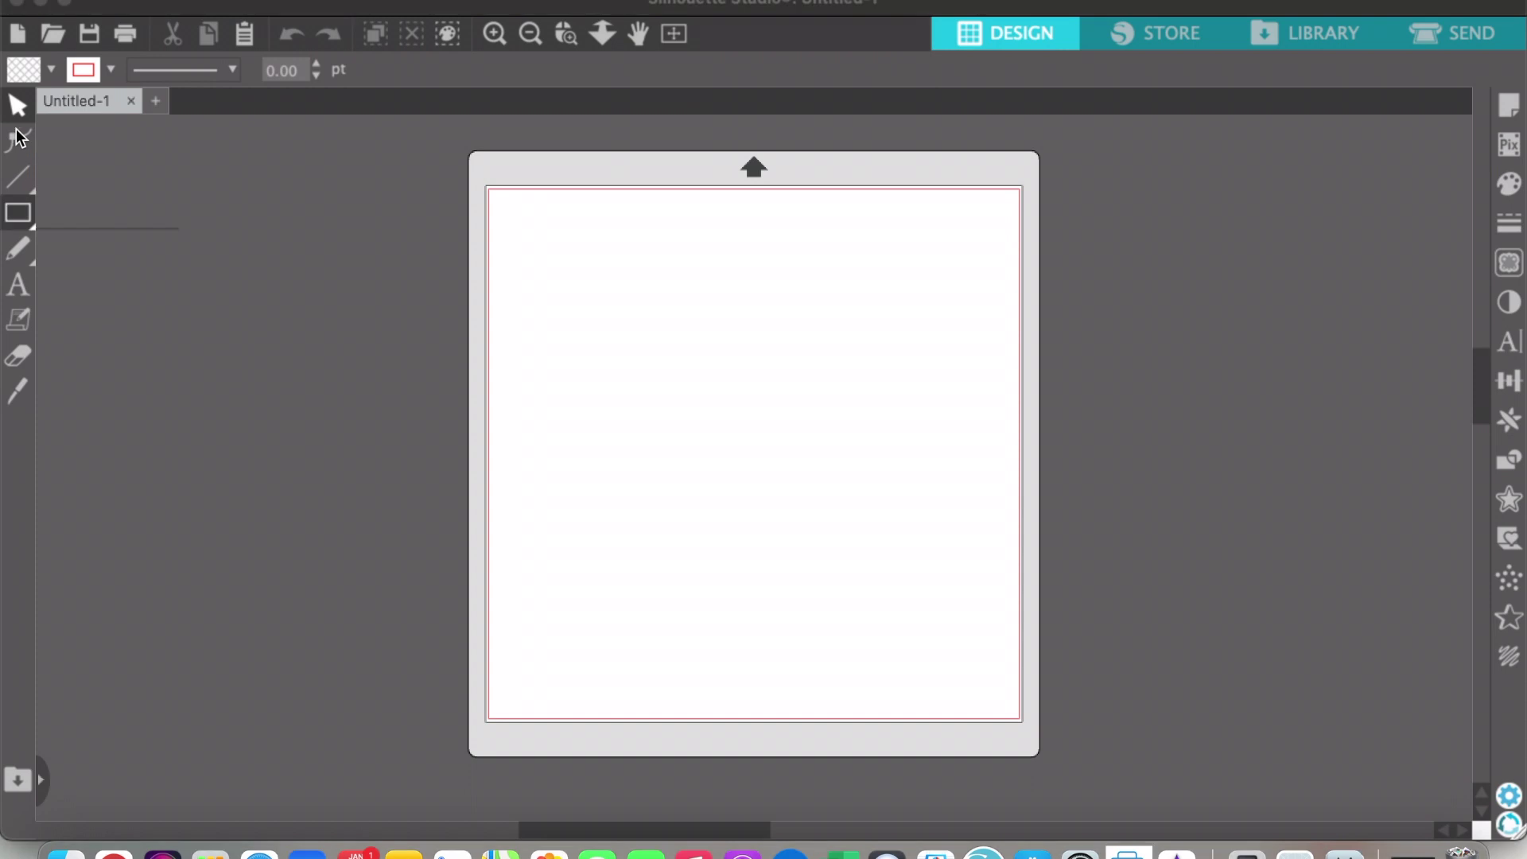
pyautogui.click(17, 293)
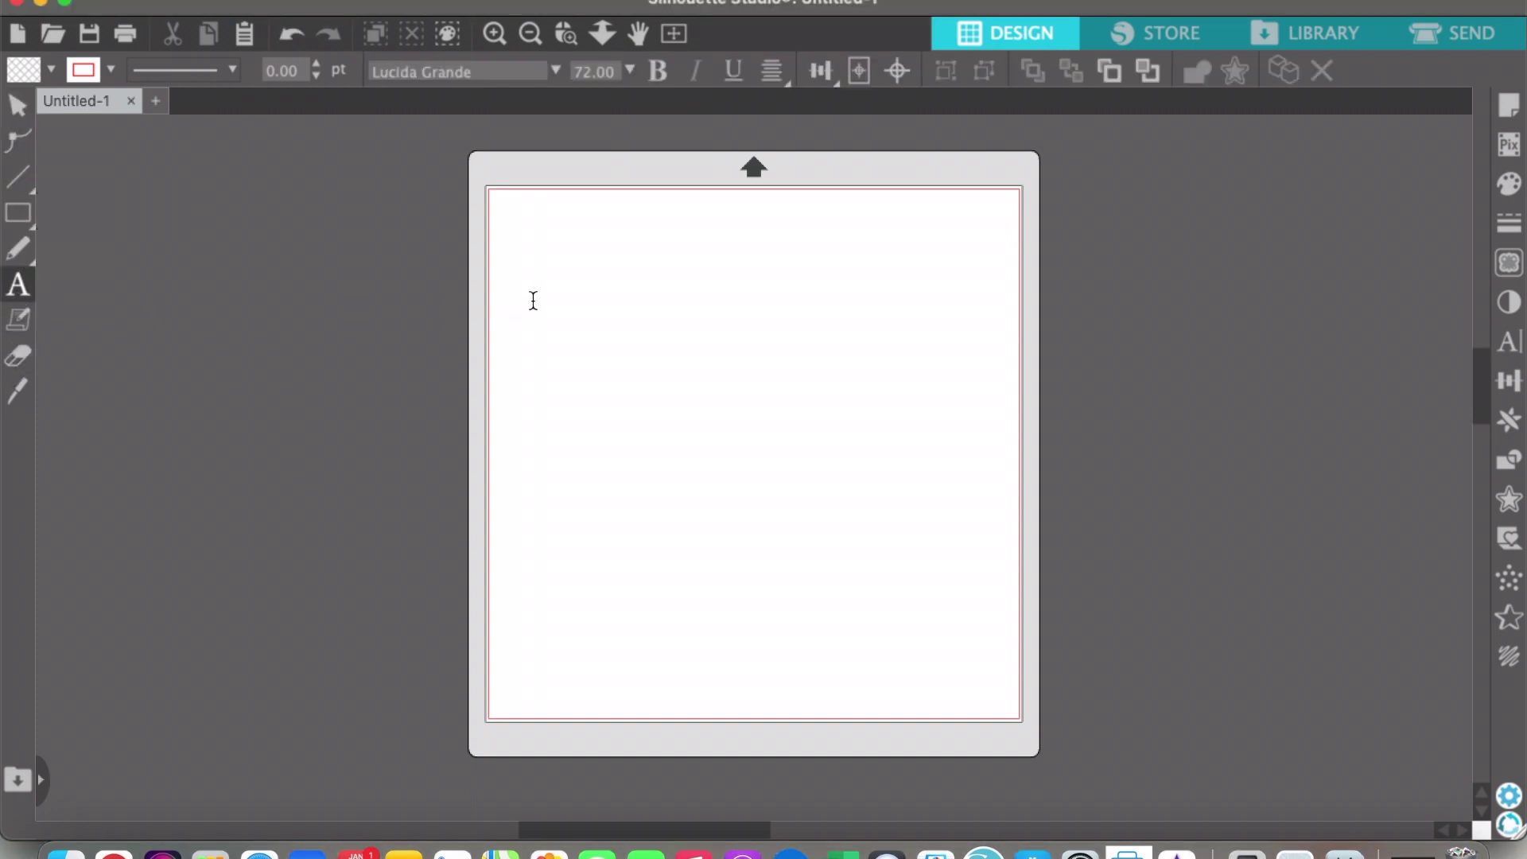
pyautogui.click(533, 299)
pyautogui.write('HELLO')
pyautogui.press('Escape')
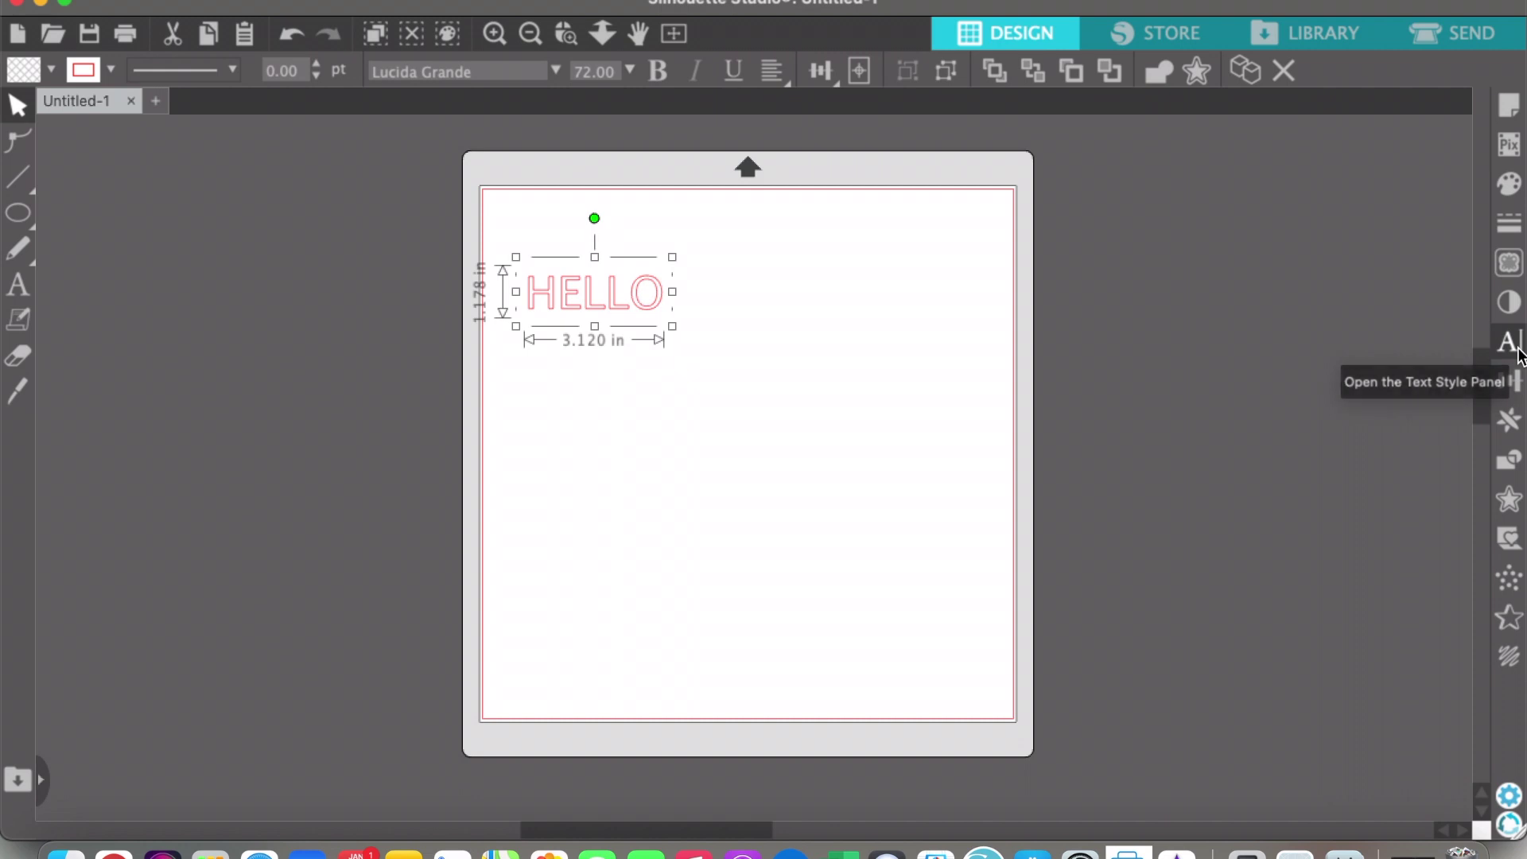
# Step: Set the HELLO text's font to Adriana and enlarge the text to about 7.4 in wide
pyautogui.click(1518, 350)
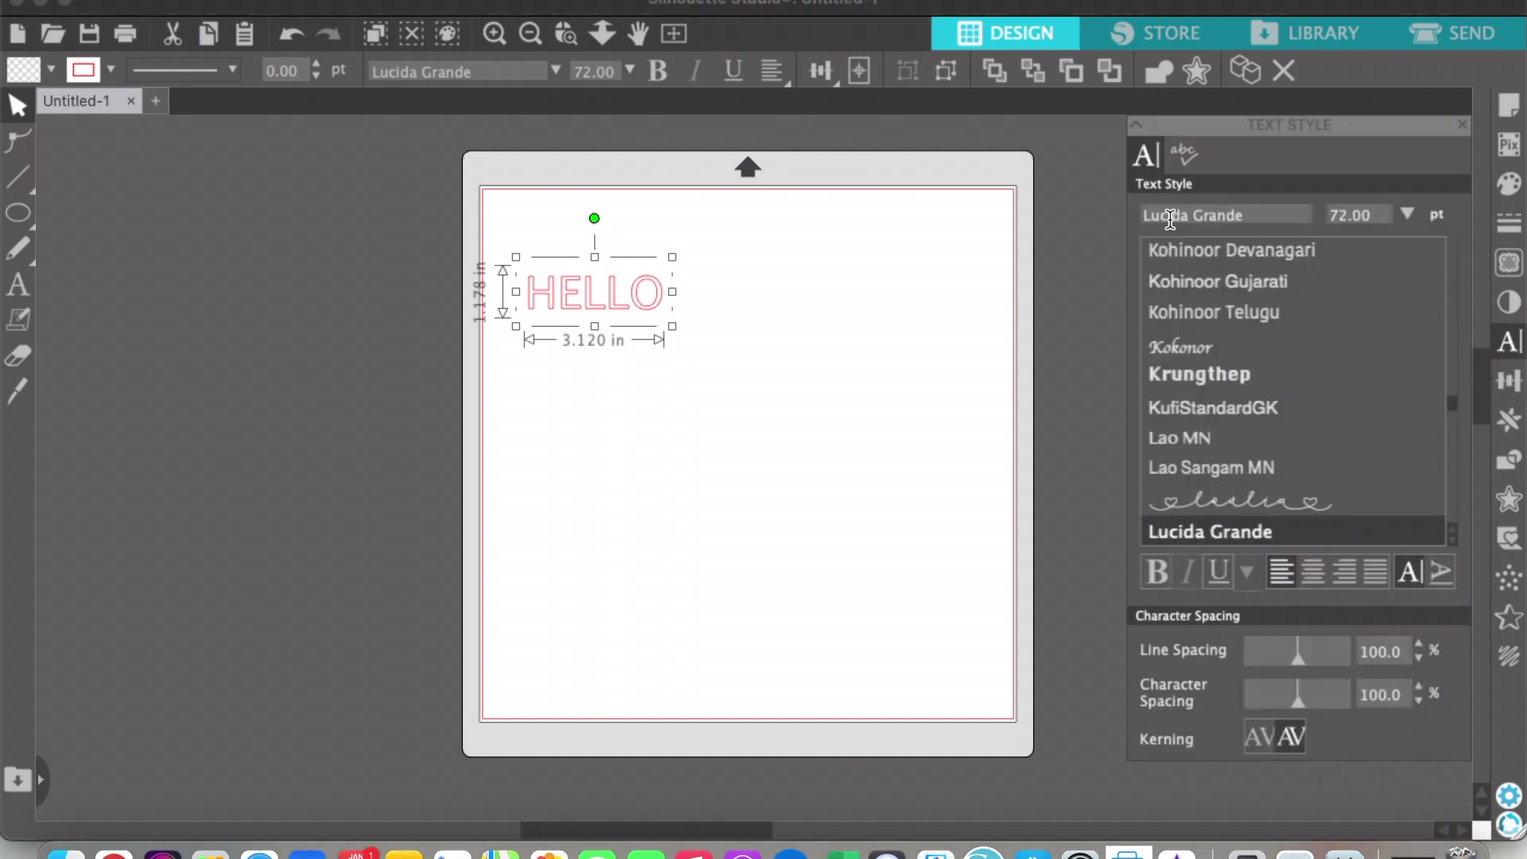
pyautogui.click(1170, 217)
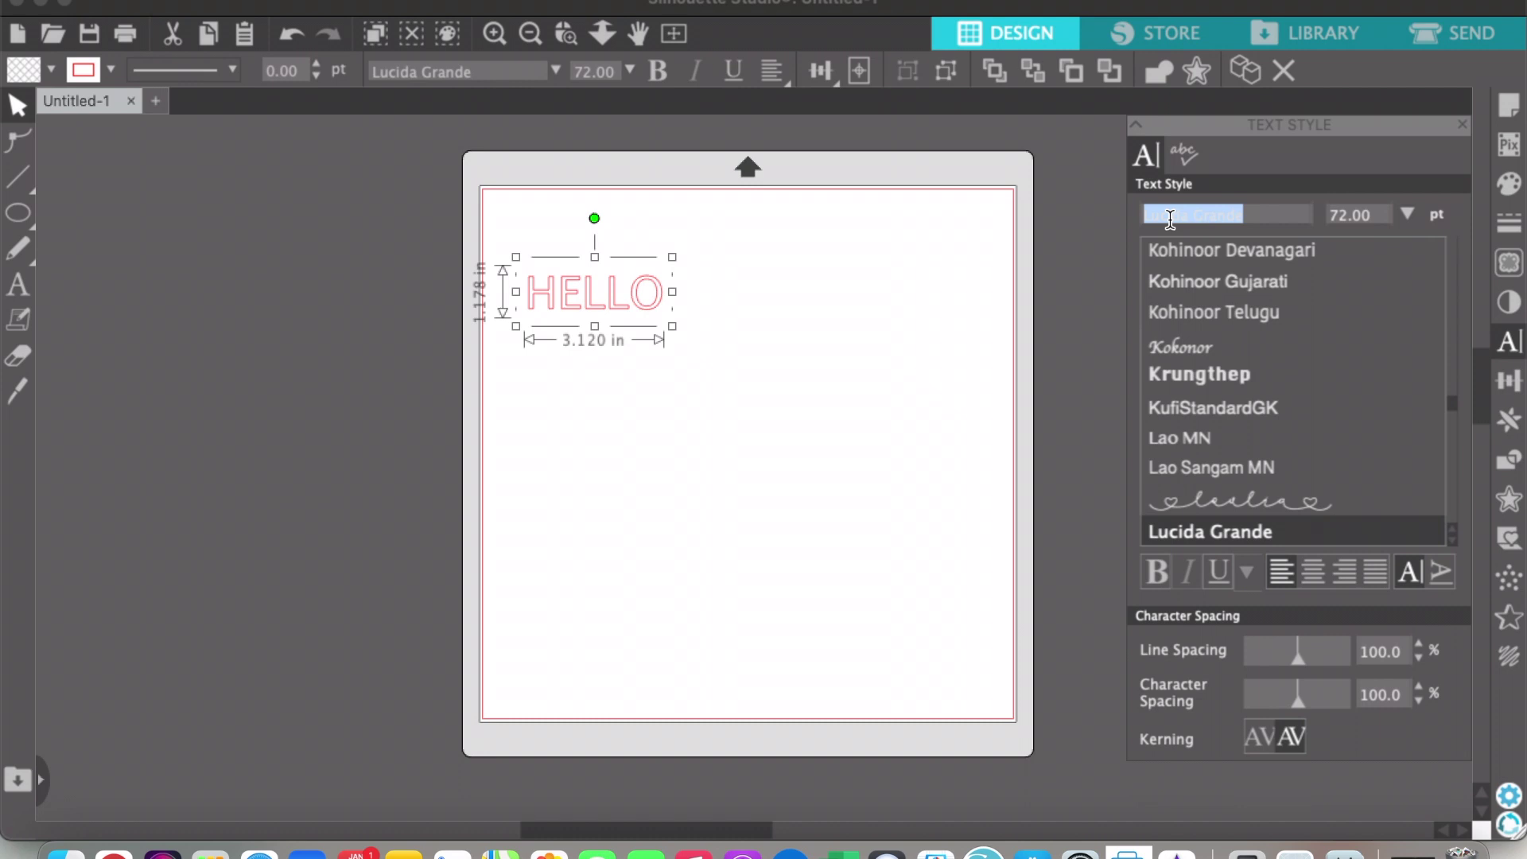
pyautogui.write('a')
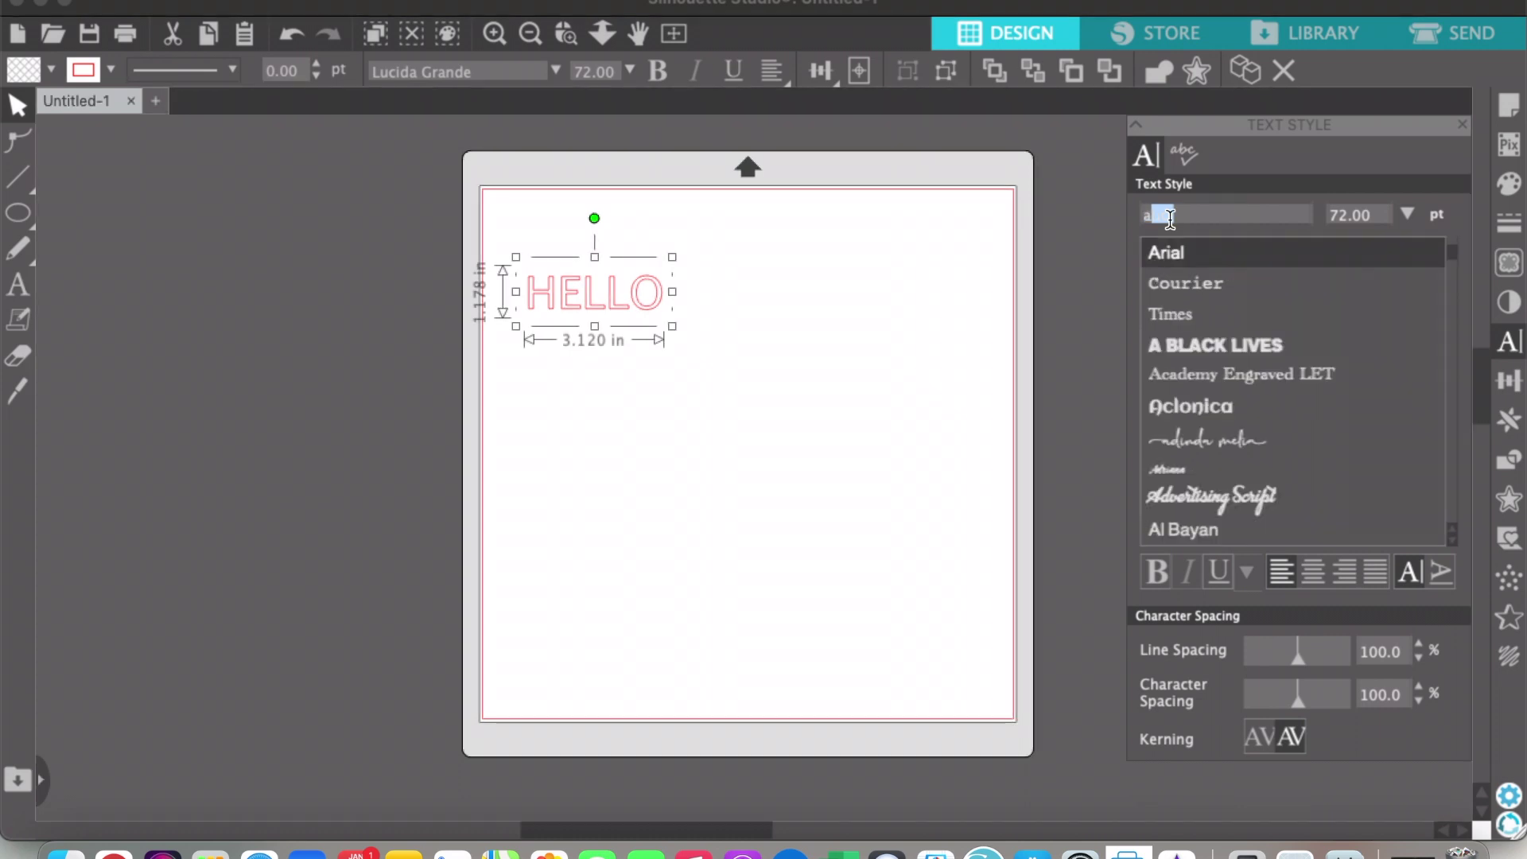
pyautogui.click(1186, 471)
pyautogui.click(668, 442)
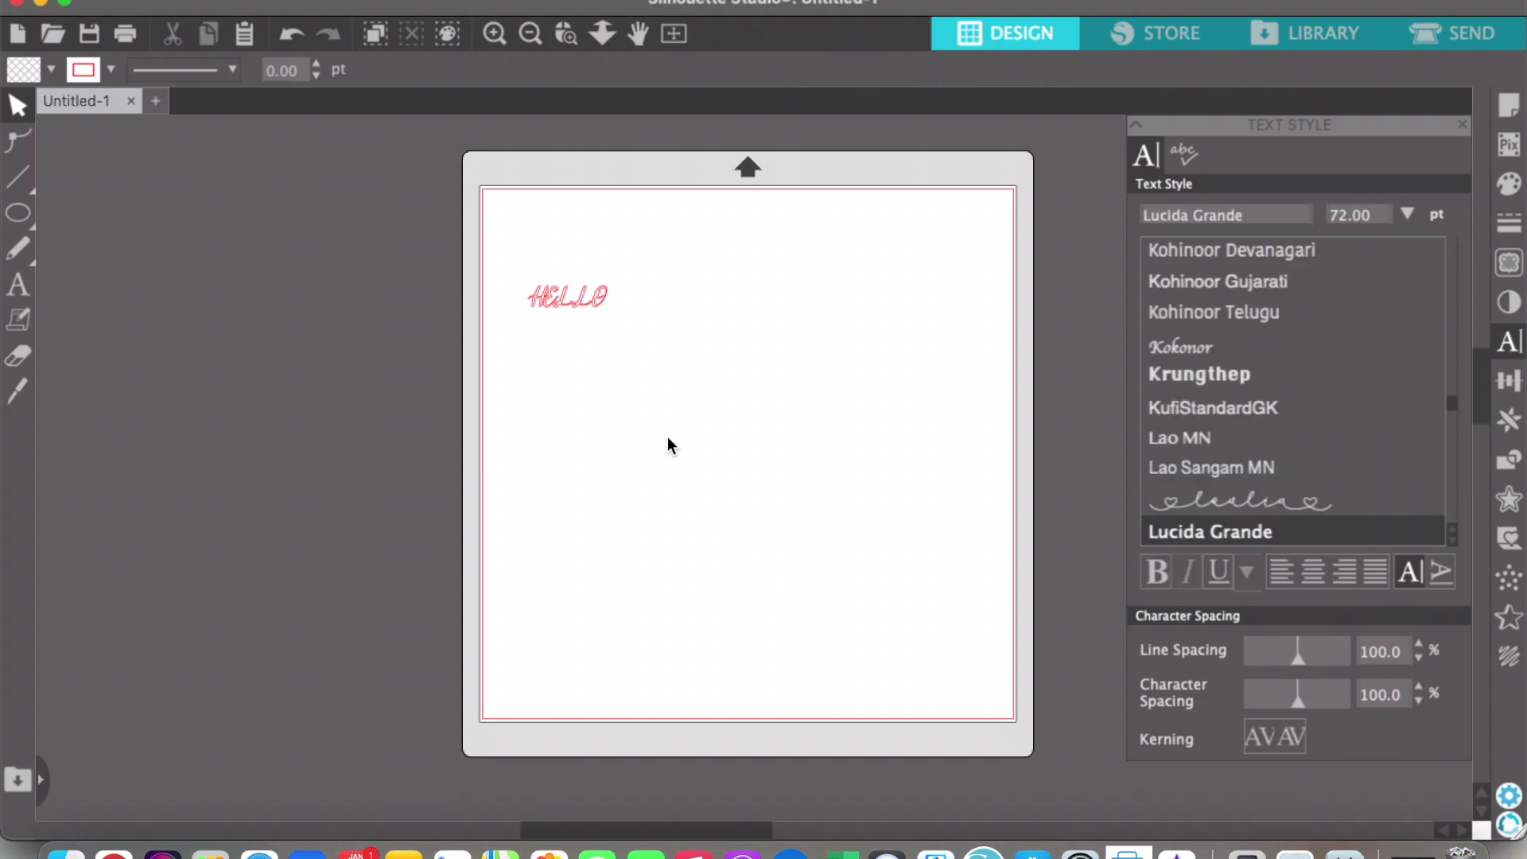
pyautogui.click(573, 301)
pyautogui.moveTo(621, 332); pyautogui.dragTo(871, 367)
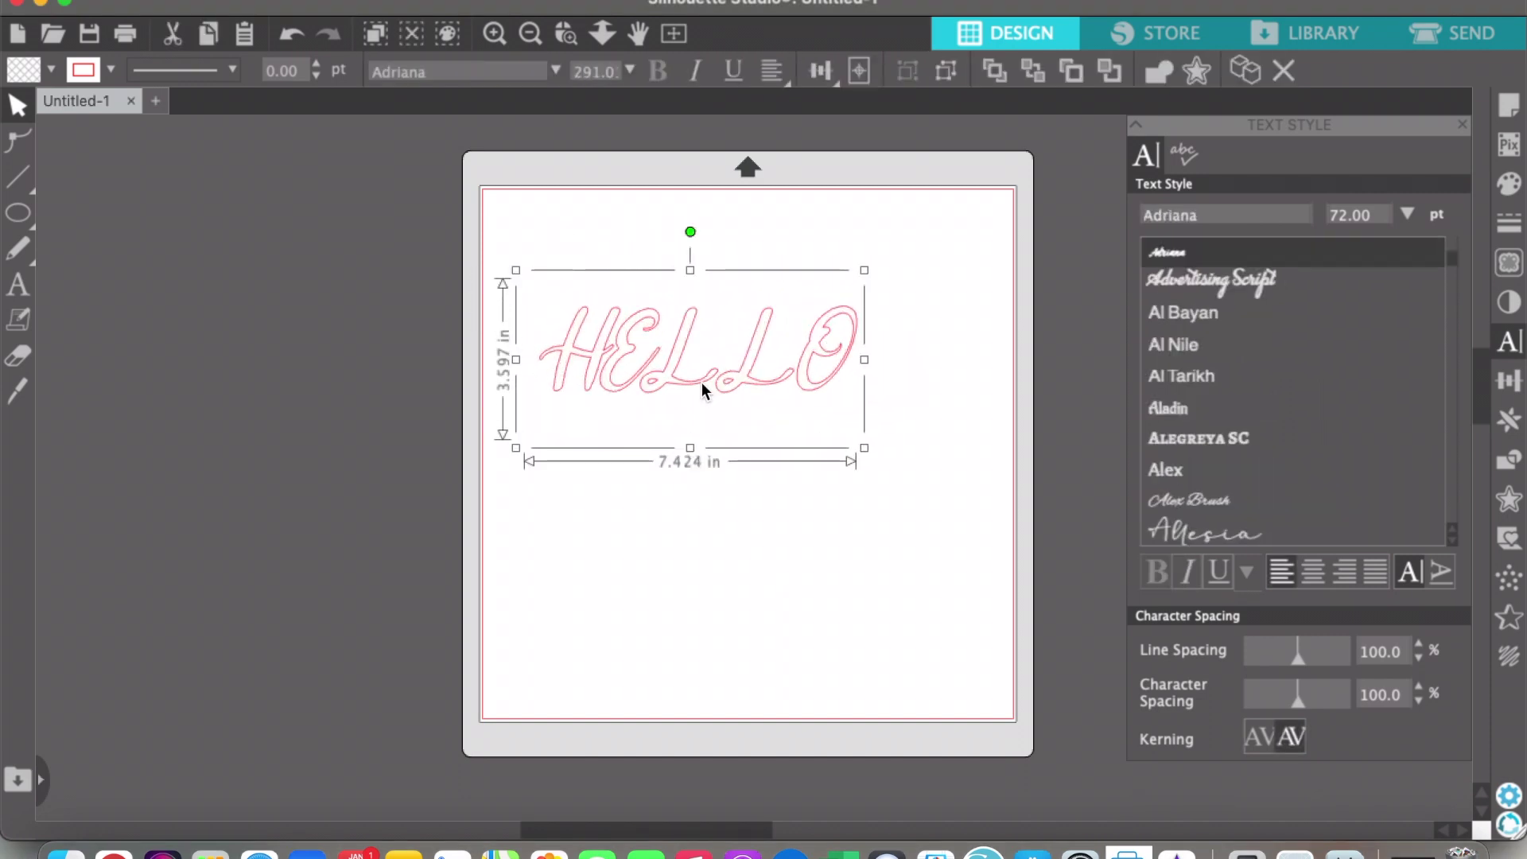
# Step: Fill the HELLO text with red and move it up near the top of the page
pyautogui.click(682, 369)
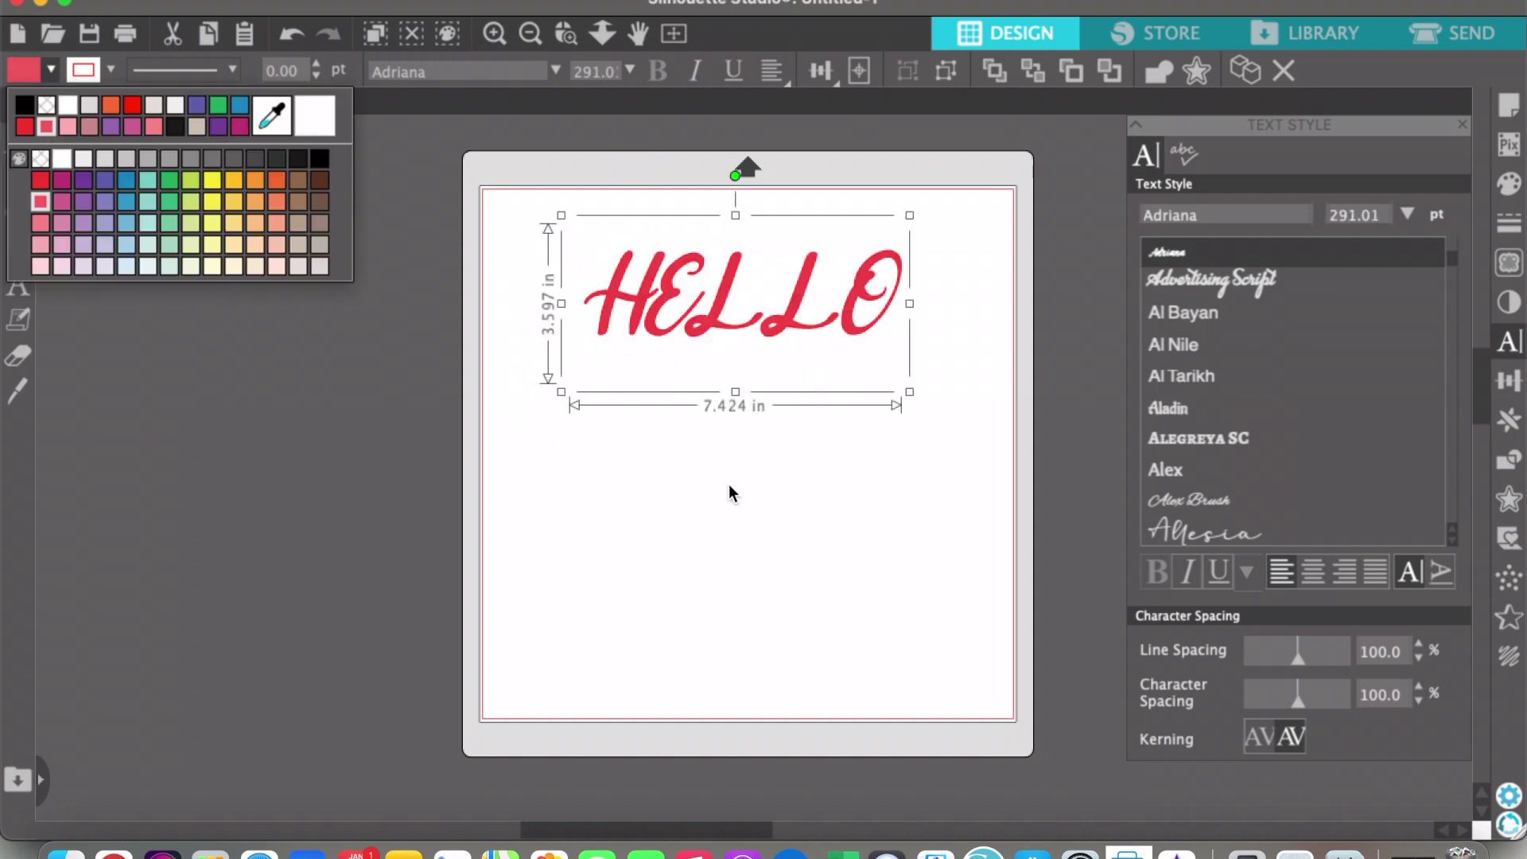
pyautogui.click(675, 484)
pyautogui.moveTo(624, 275); pyautogui.dragTo(624, 264)
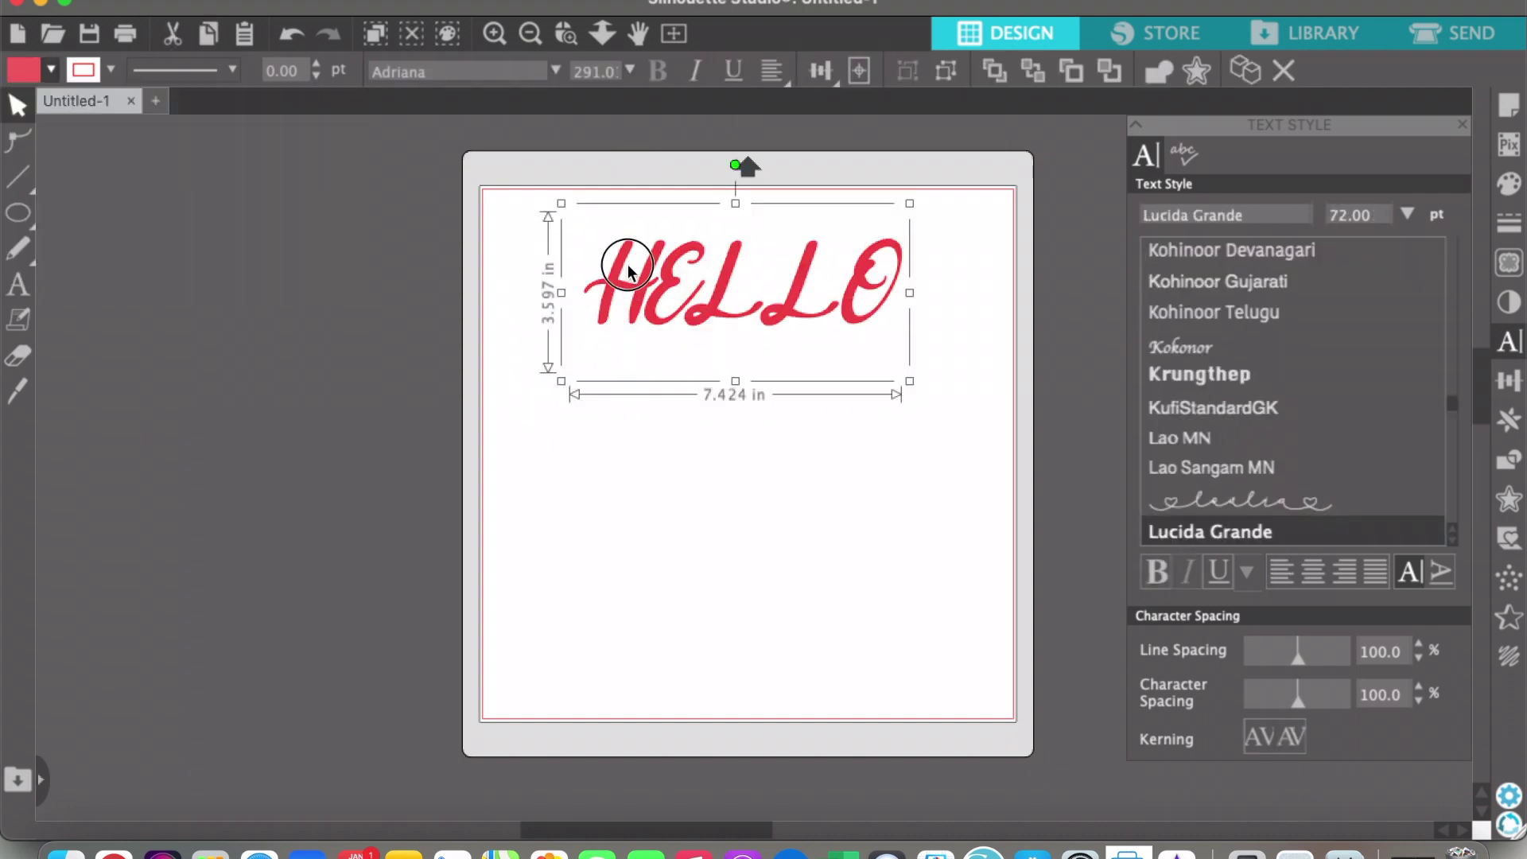
pyautogui.click(692, 485)
# Step: Add the text THERE below HELLO and move it toward the middle of the page
pyautogui.click(17, 283)
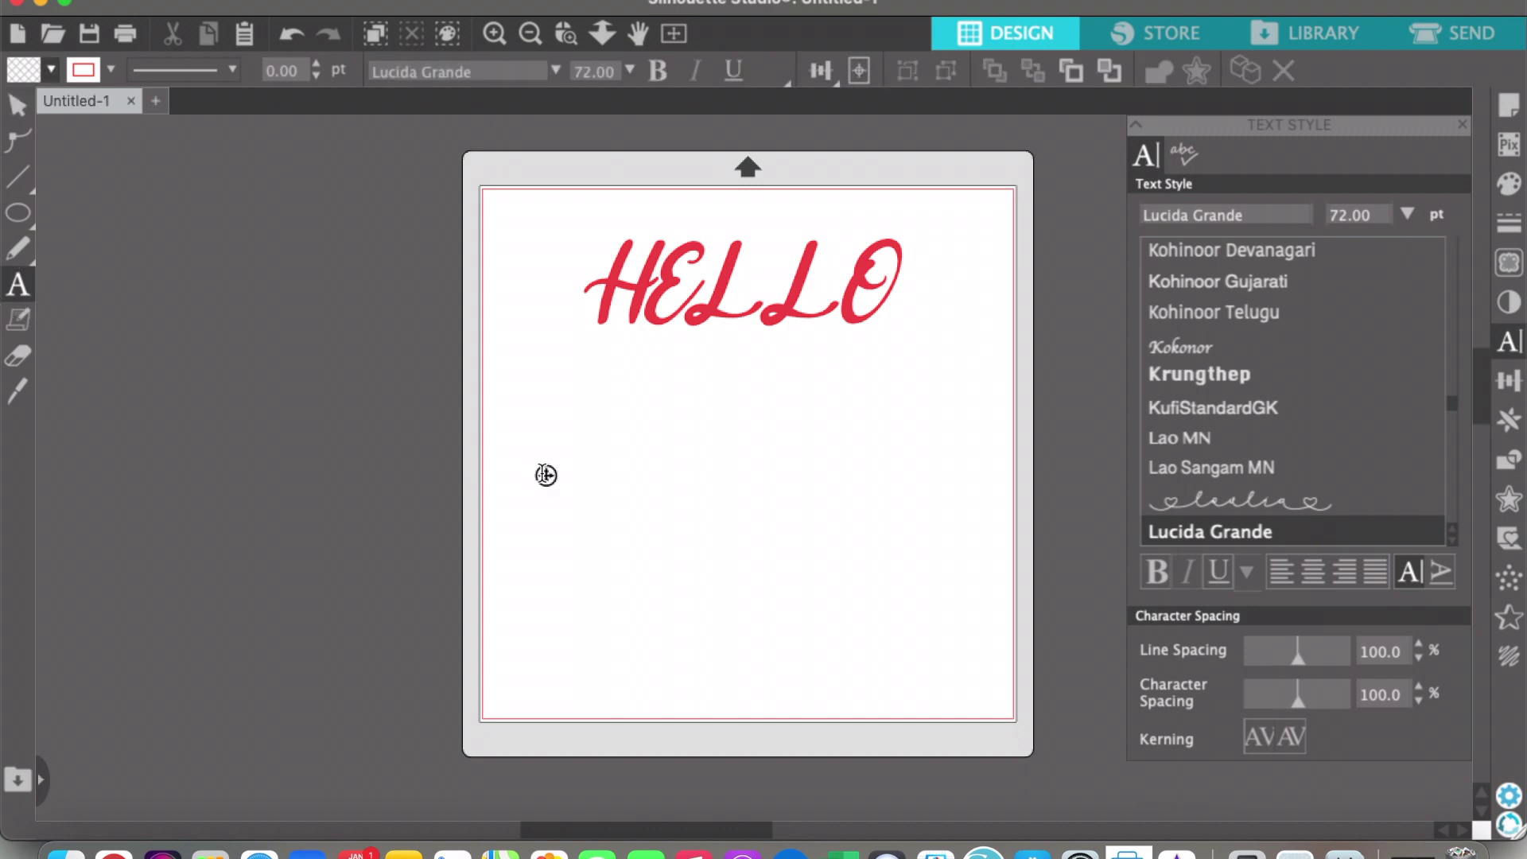
pyautogui.click(545, 475)
pyautogui.write('THERE')
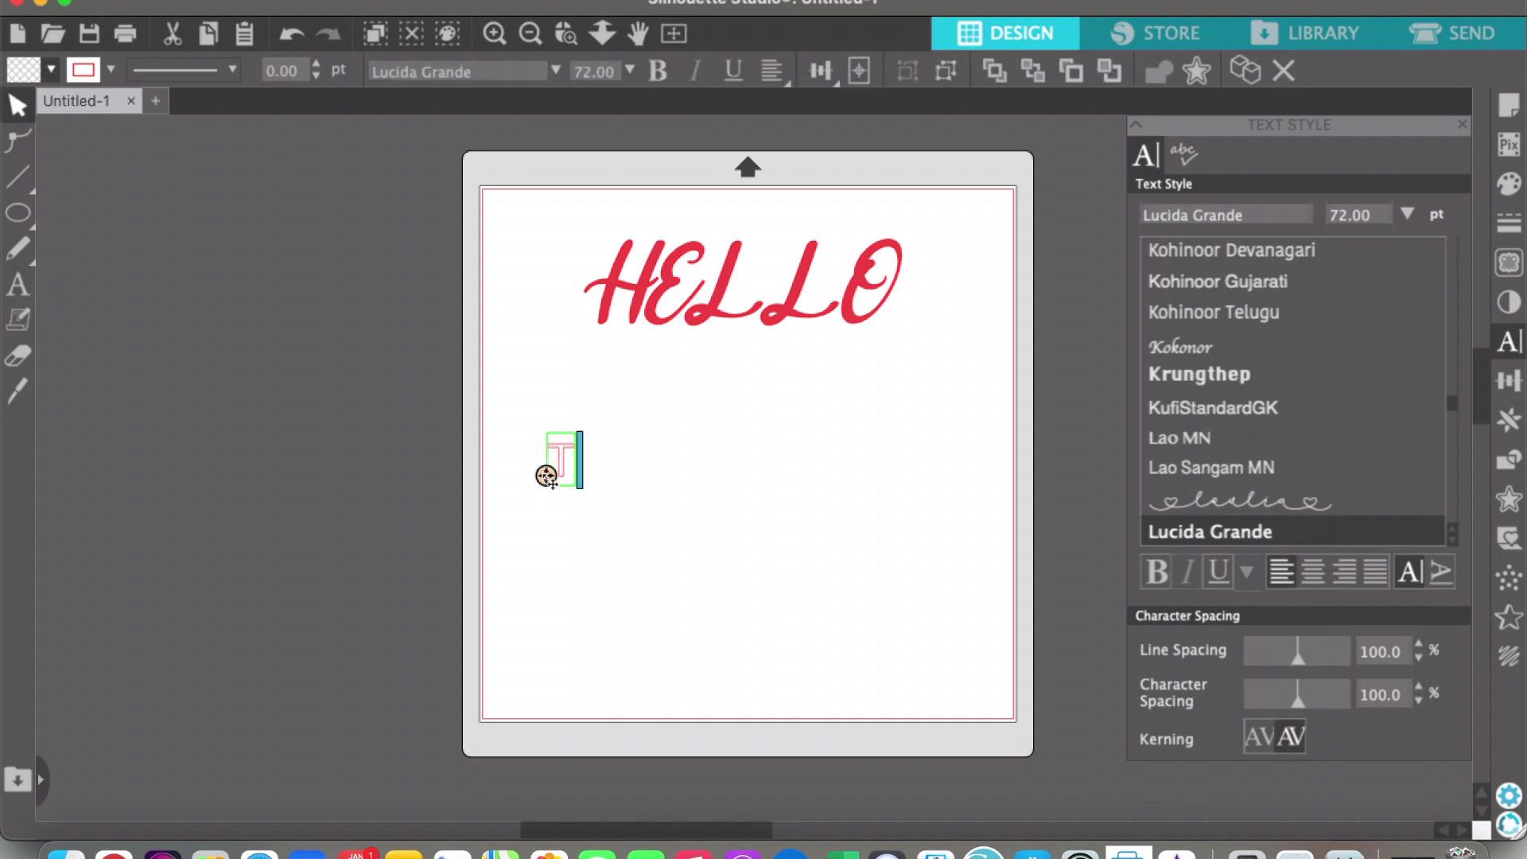
pyautogui.click(720, 579)
pyautogui.moveTo(610, 470); pyautogui.dragTo(700, 439)
pyautogui.click(803, 531)
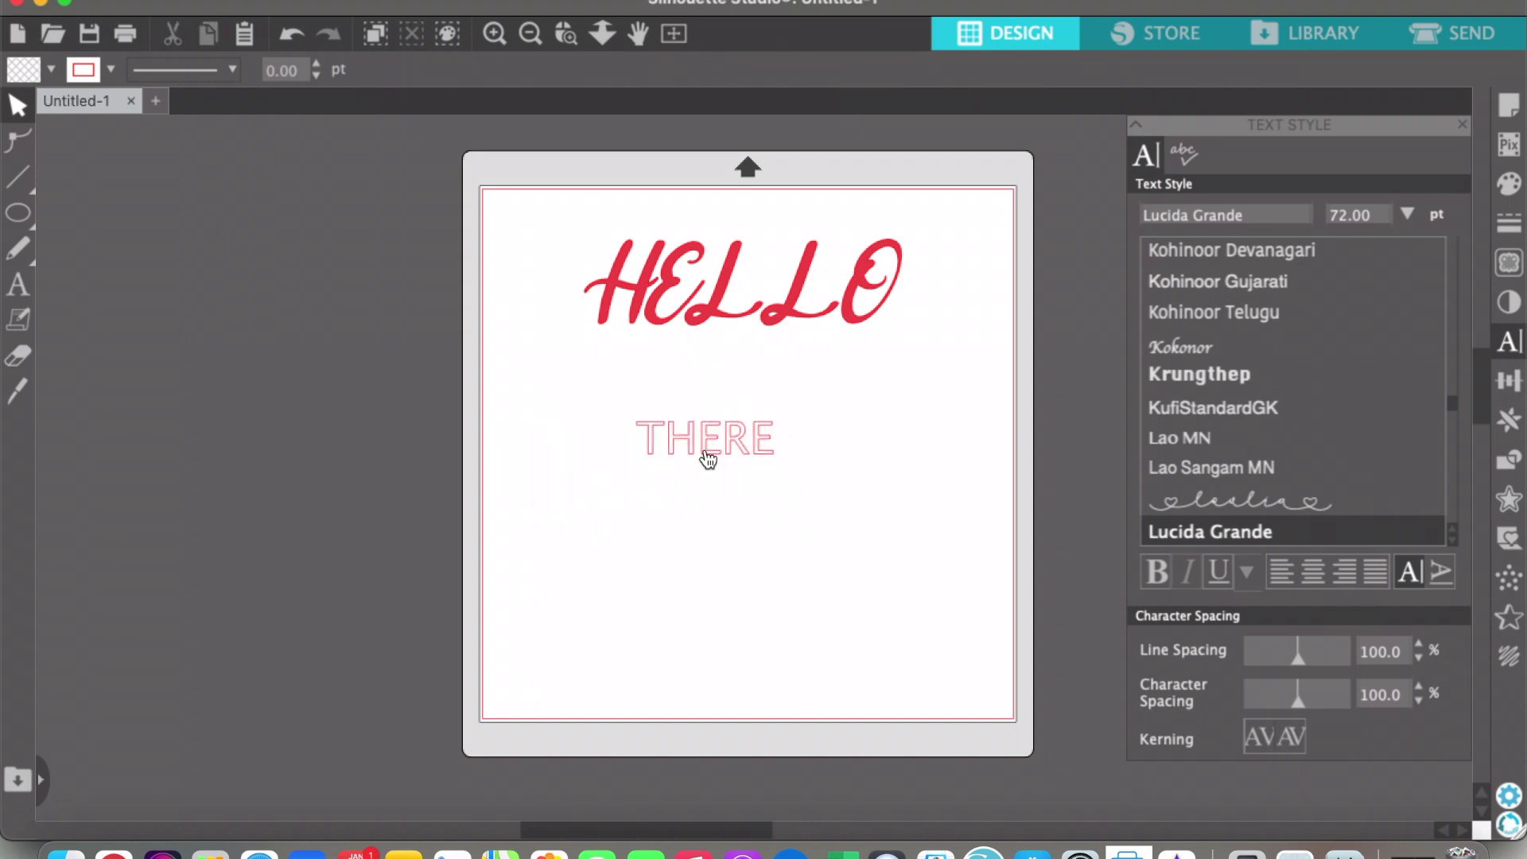
# Step: Set the THERE text's font to Pakotha and position the text directly beneath HELLO
pyautogui.click(705, 452)
pyautogui.click(1207, 213)
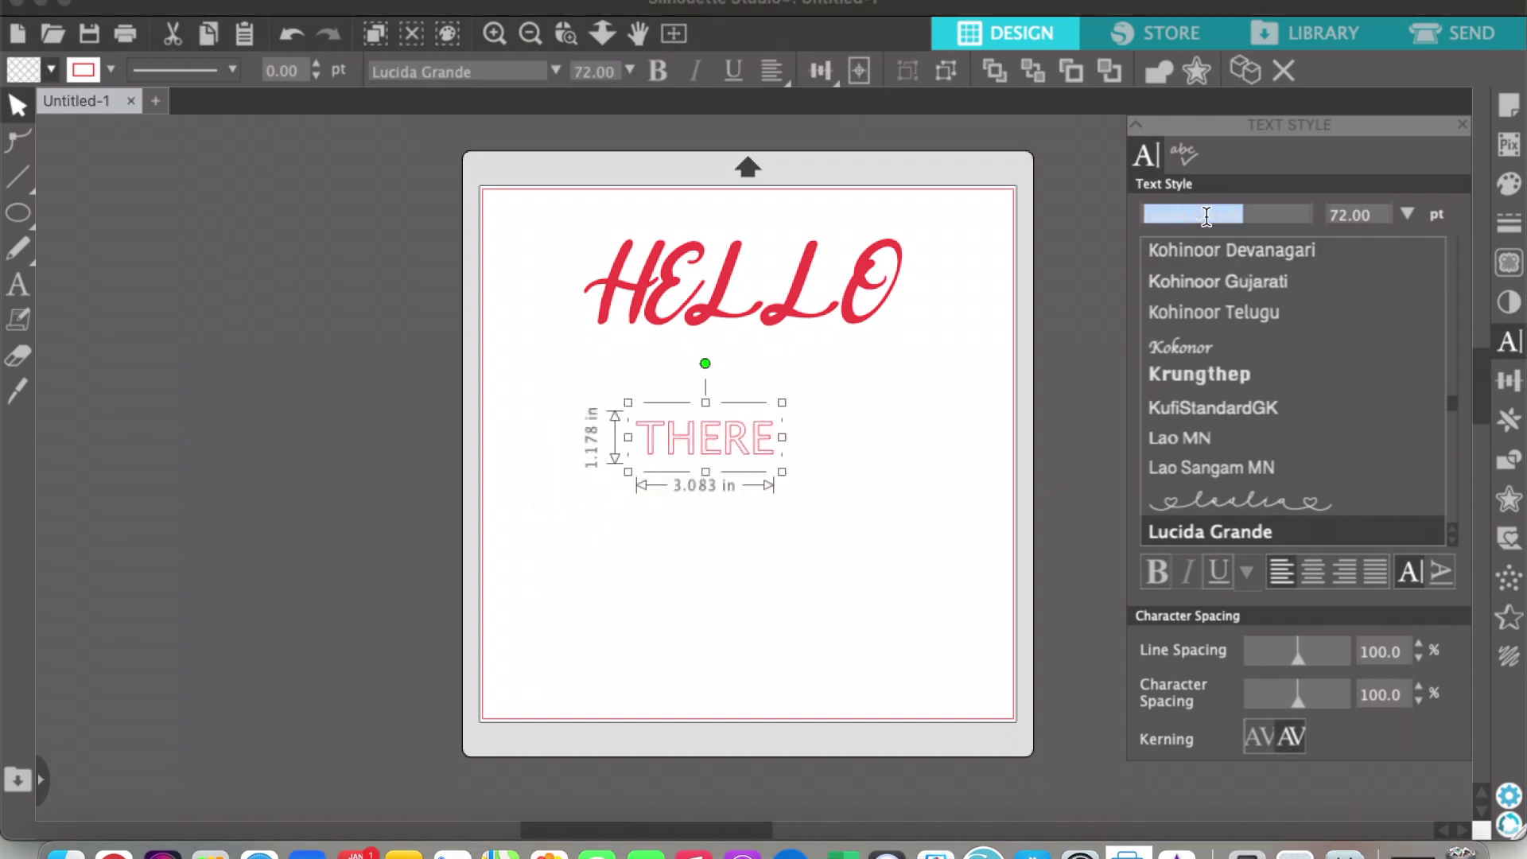
pyautogui.write('p')
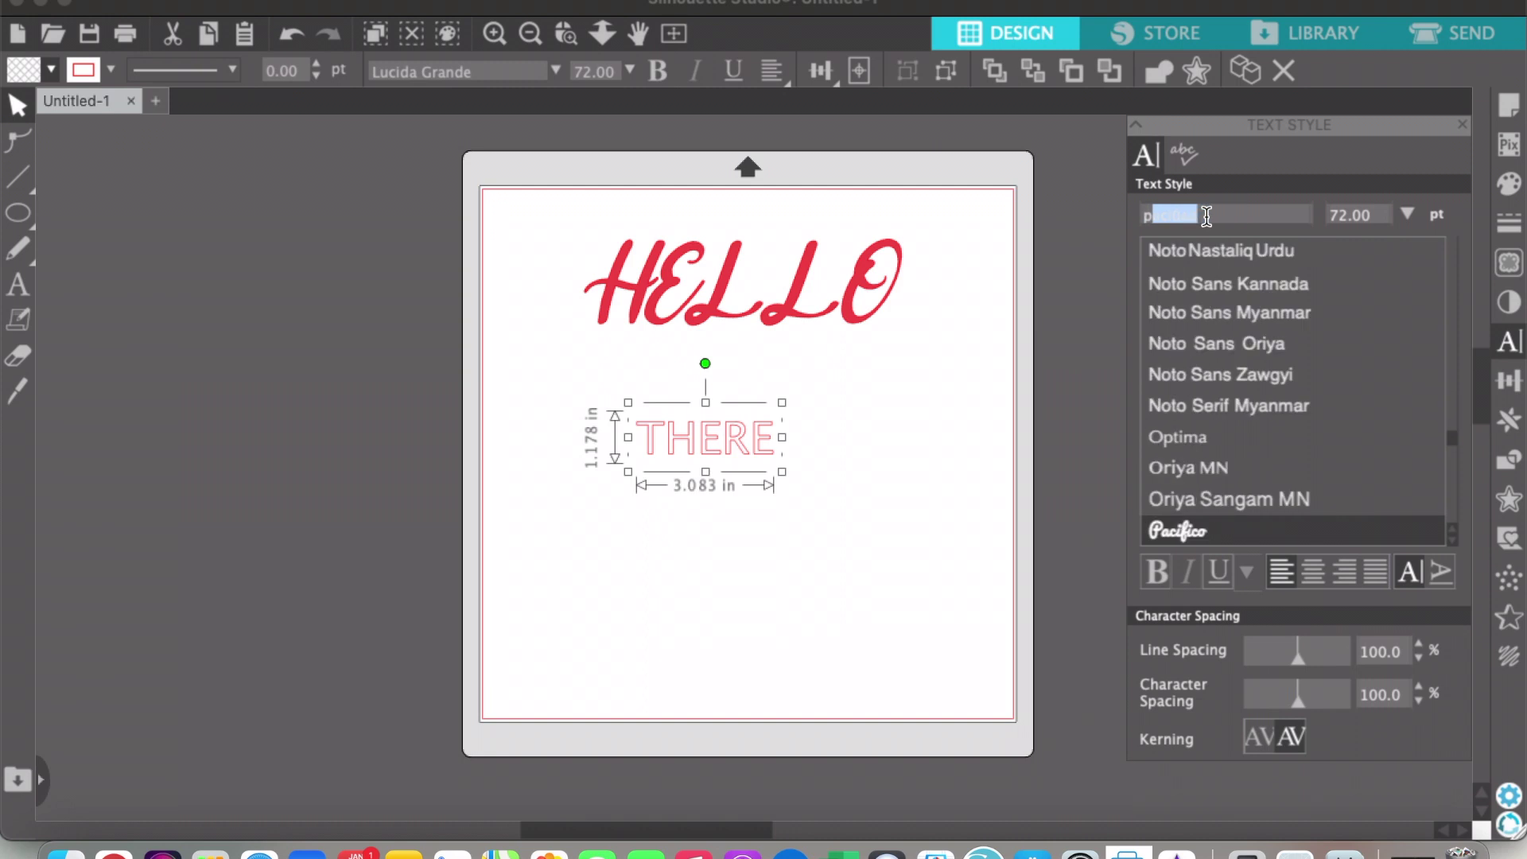
pyautogui.write('acifico')
pyautogui.press('BackSpace')
pyautogui.press('BackSpace')
pyautogui.press('BackSpace')
pyautogui.press('BackSpace')
pyautogui.press('BackSpace')
pyautogui.press('BackSpace')
pyautogui.press('BackSpace')
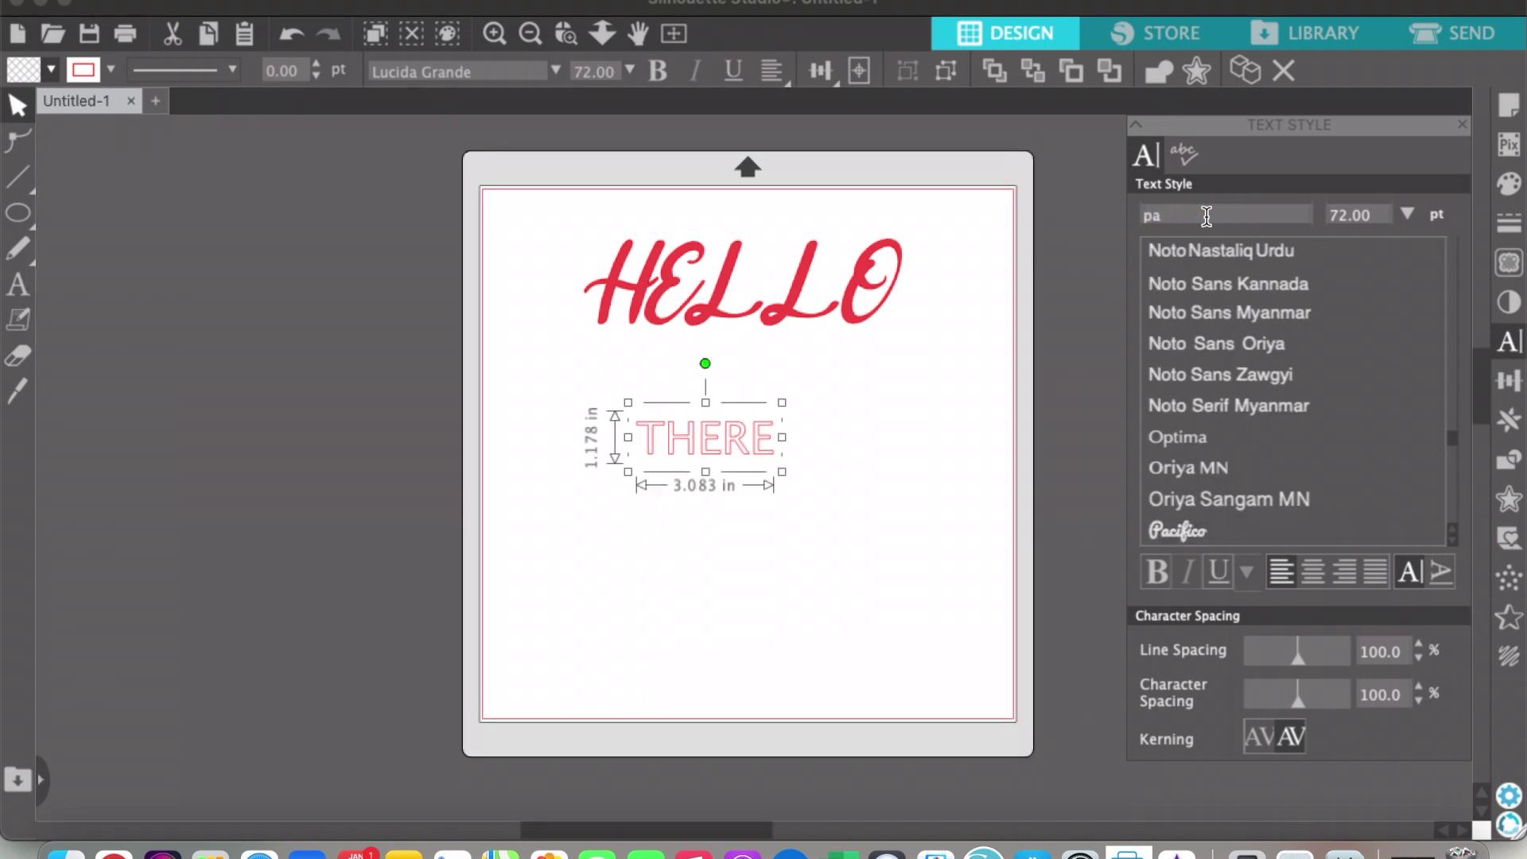
pyautogui.write('a')
pyautogui.scroll(-3, 1456, 546)
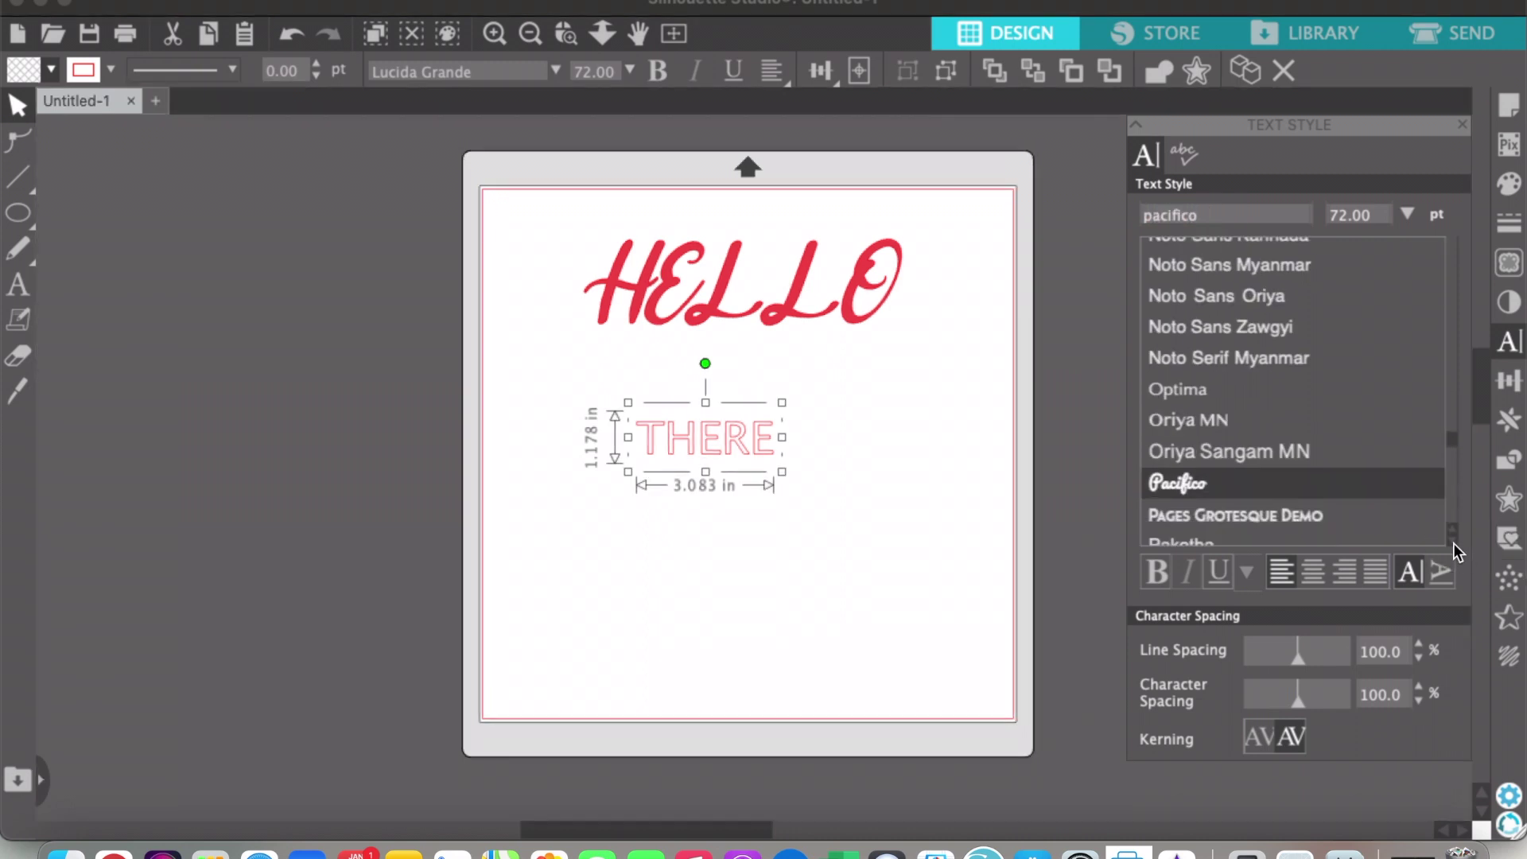
pyautogui.click(1186, 525)
pyautogui.moveTo(736, 457); pyautogui.dragTo(665, 435)
pyautogui.click(865, 673)
# Step: Set the THERE text's fill and line color to black and shift it slightly down and right under HELLO
pyautogui.click(668, 446)
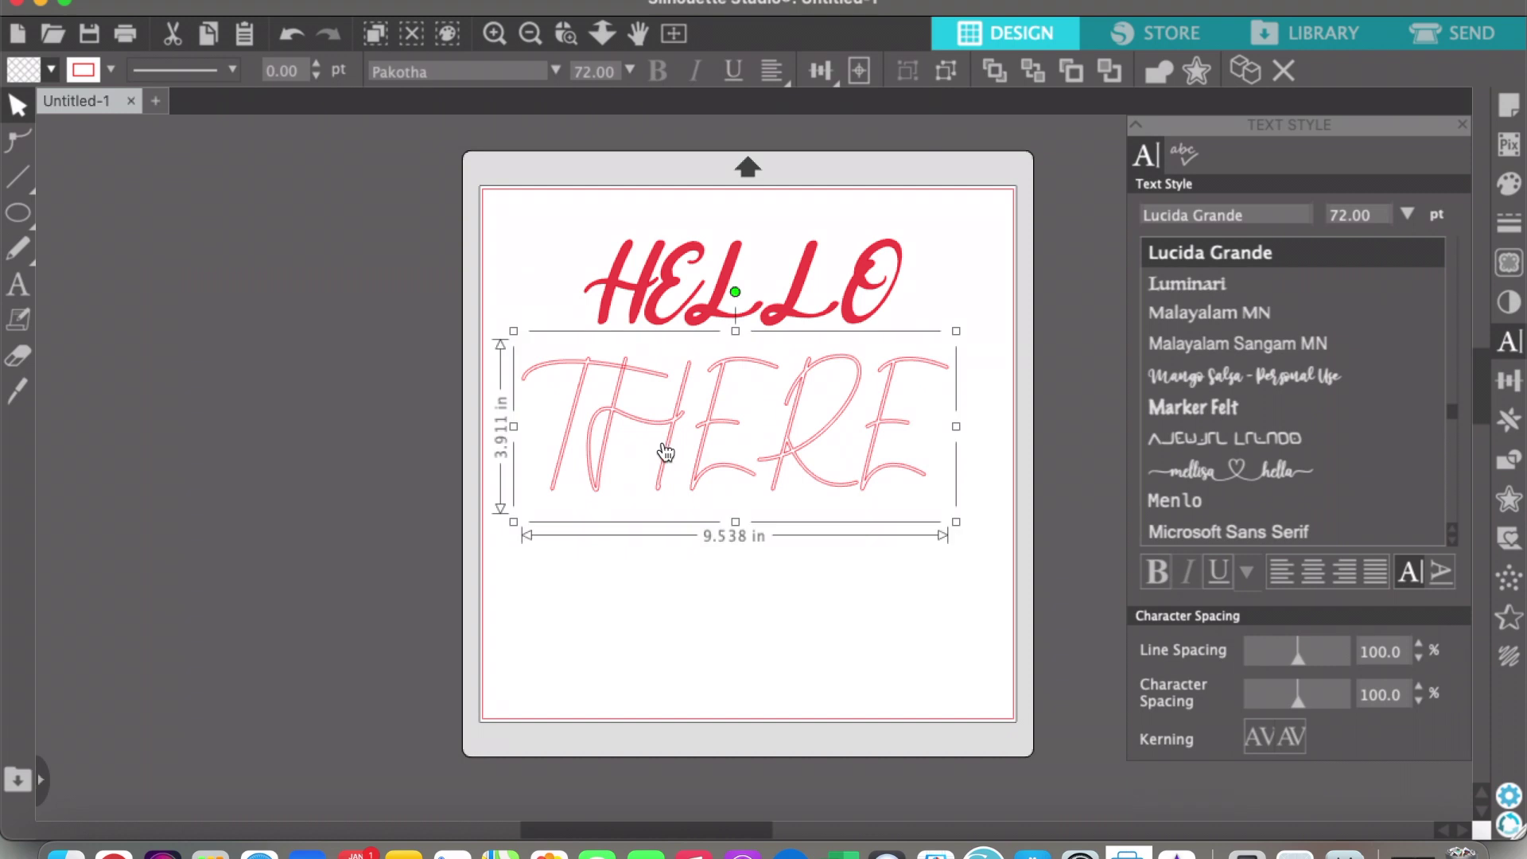
pyautogui.click(52, 70)
pyautogui.click(46, 104)
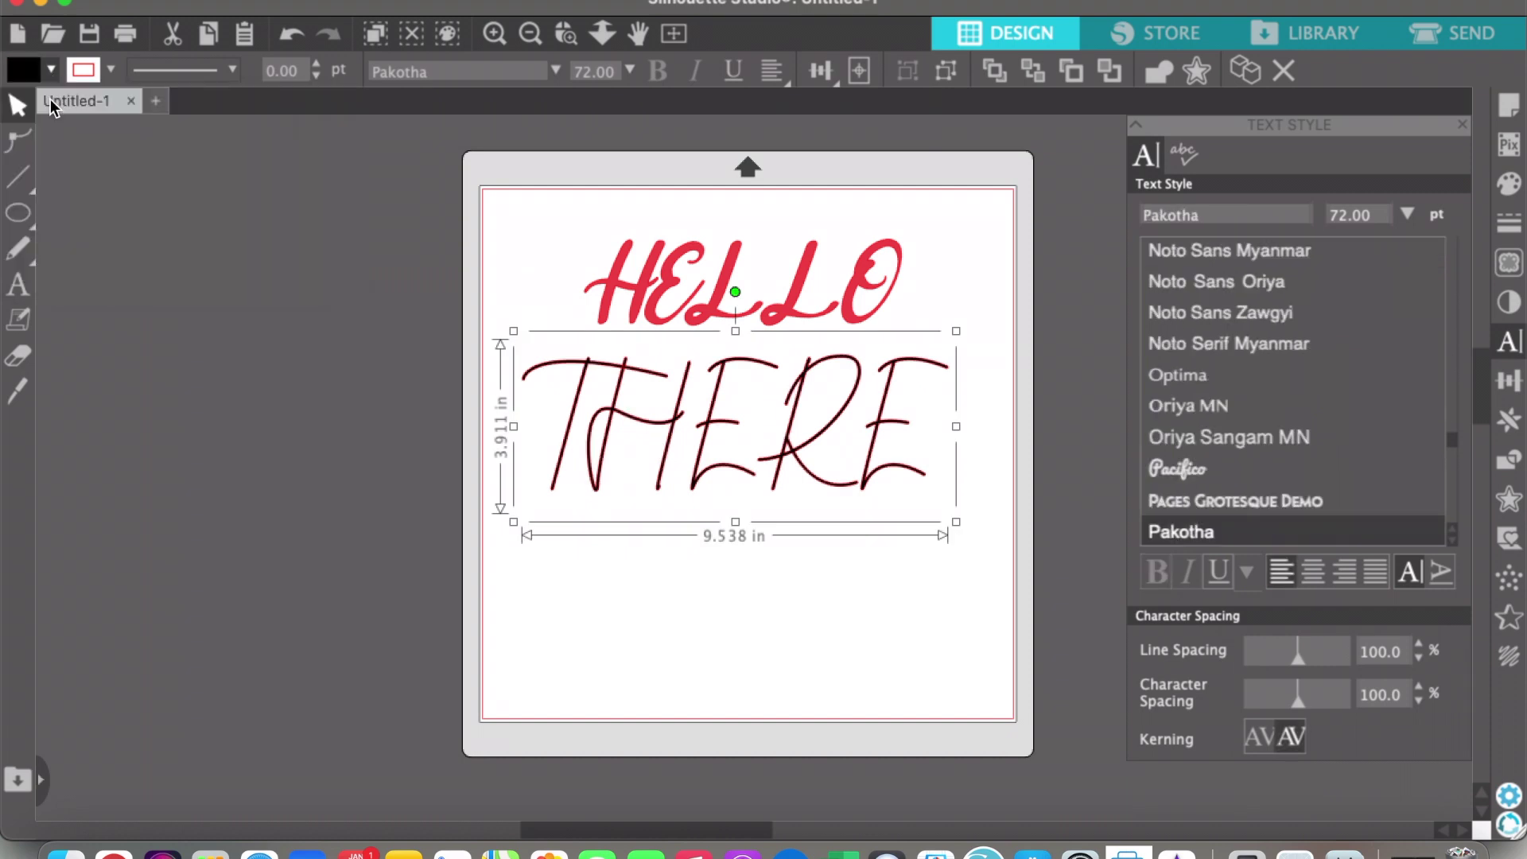
pyautogui.click(111, 73)
pyautogui.click(91, 108)
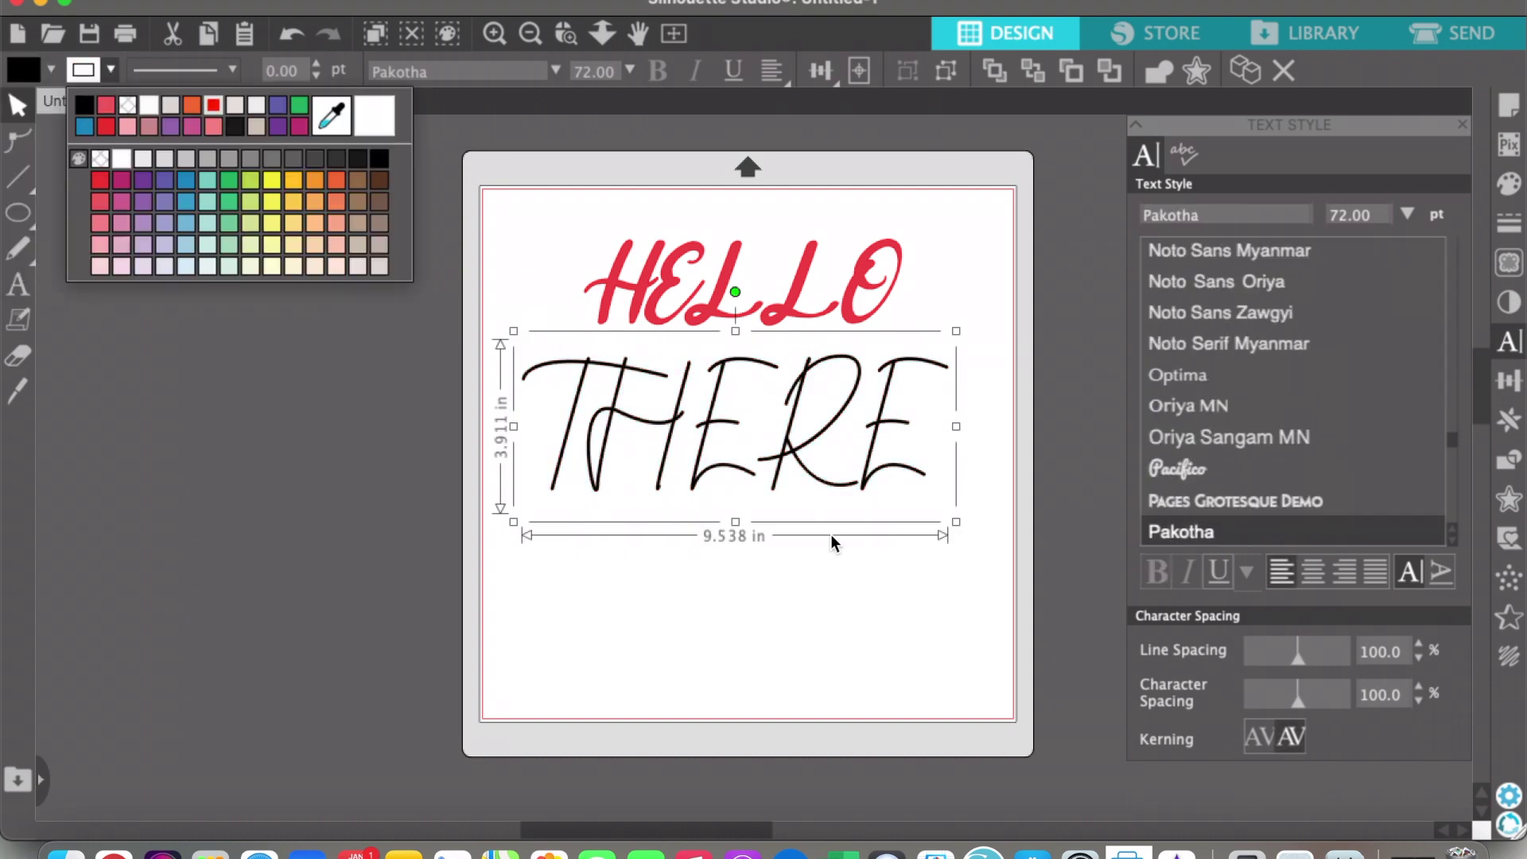
pyautogui.click(856, 557)
pyautogui.moveTo(712, 464); pyautogui.dragTo(712, 474)
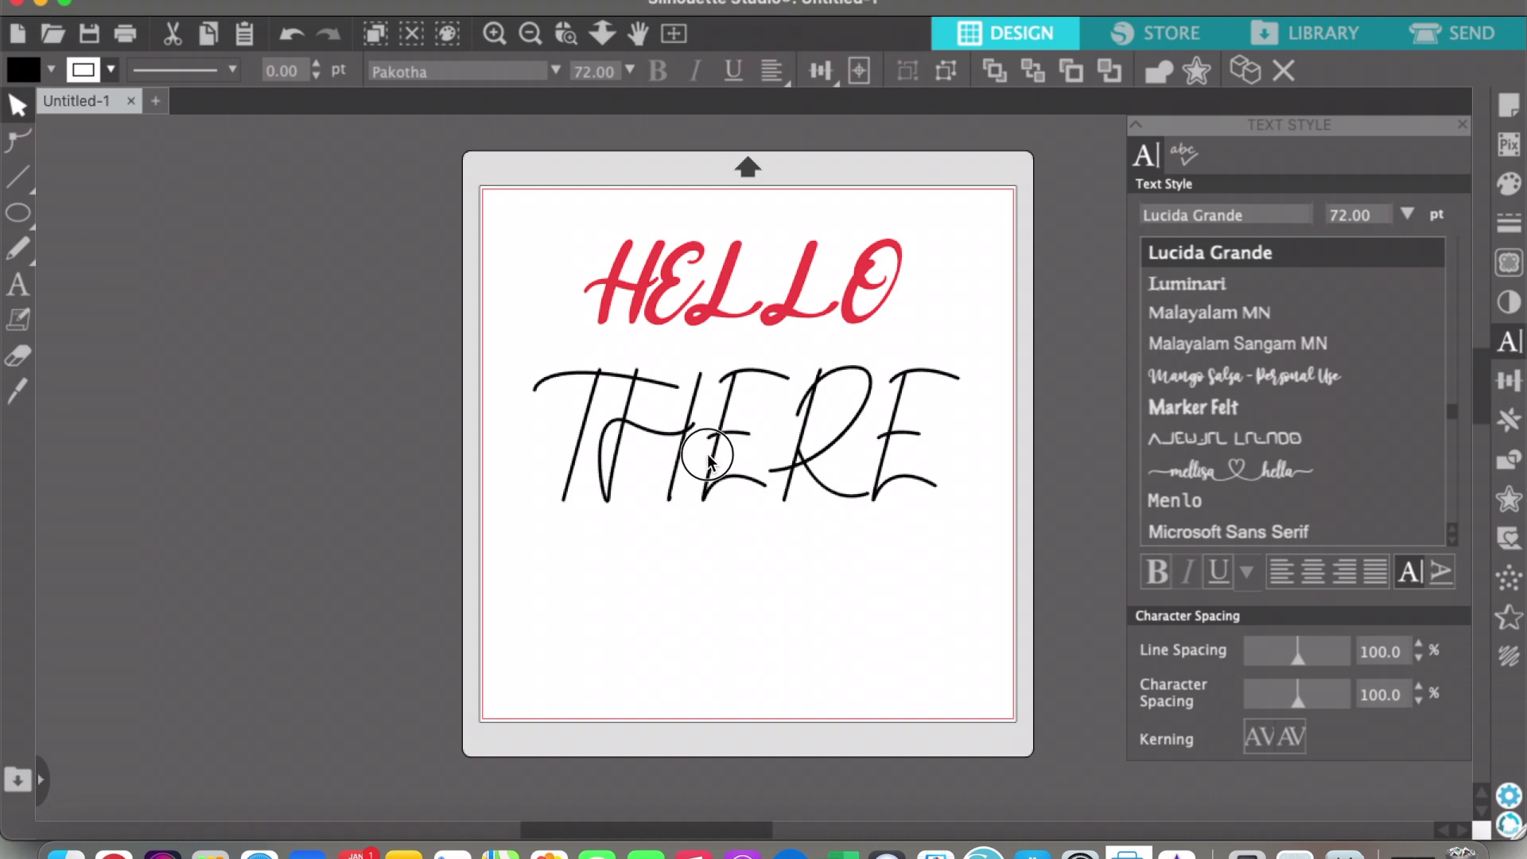
pyautogui.click(797, 565)
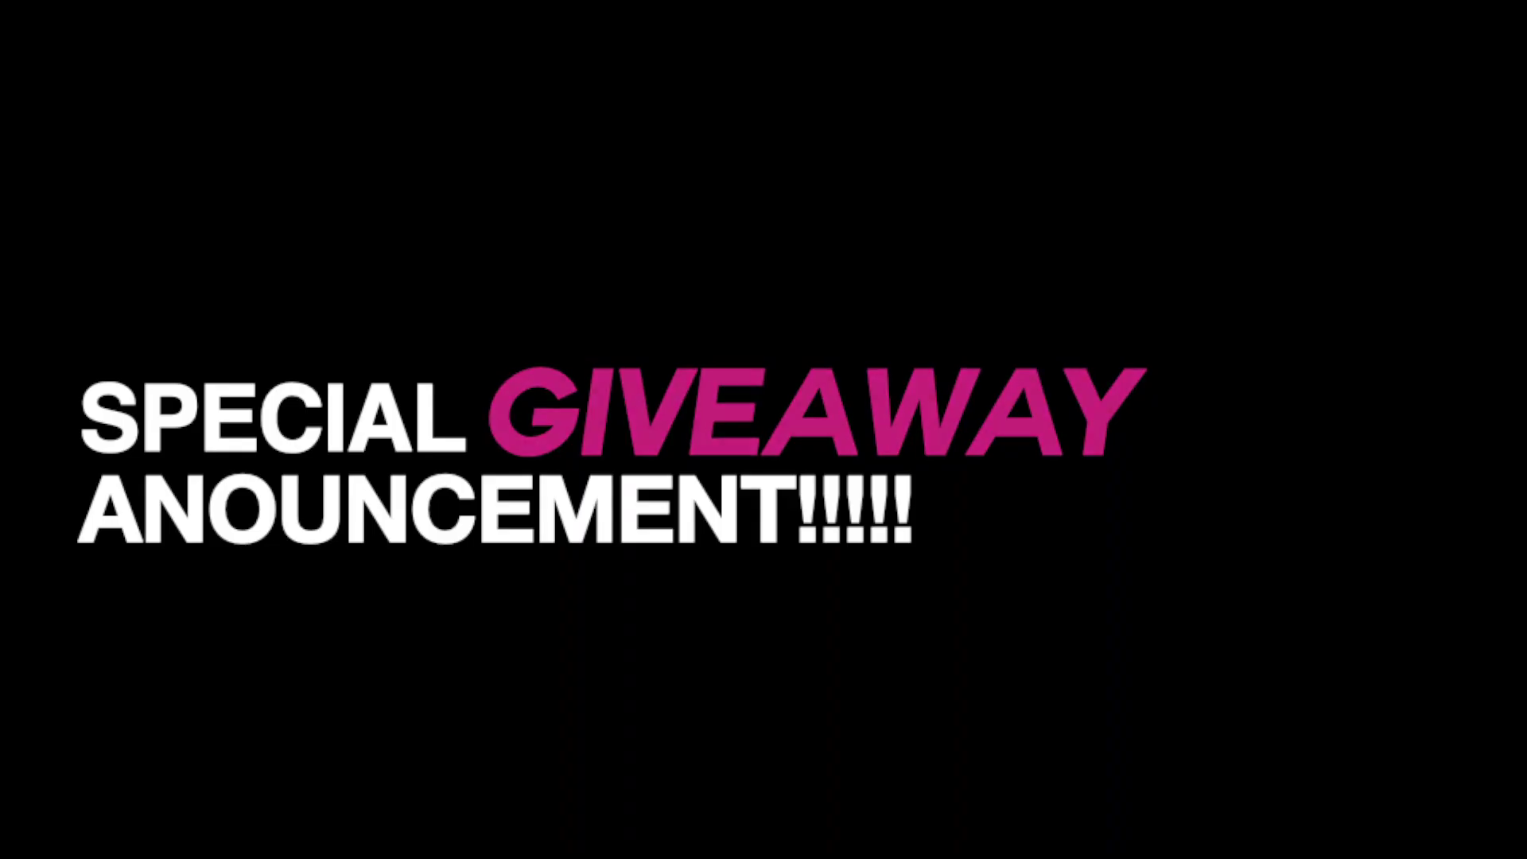